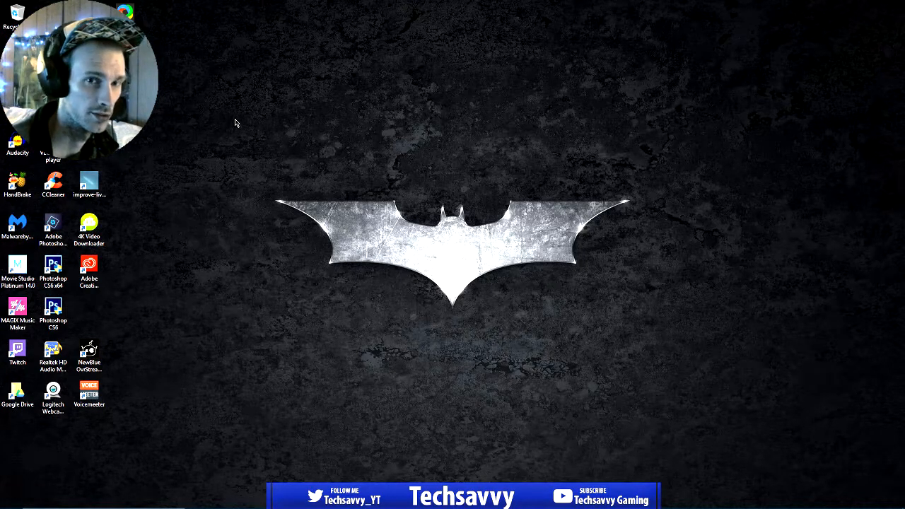
- Switch to Chrome and review the feature sections of the Streamlabs OBS page, down to the video encoding section
mouse_move(460, 507)
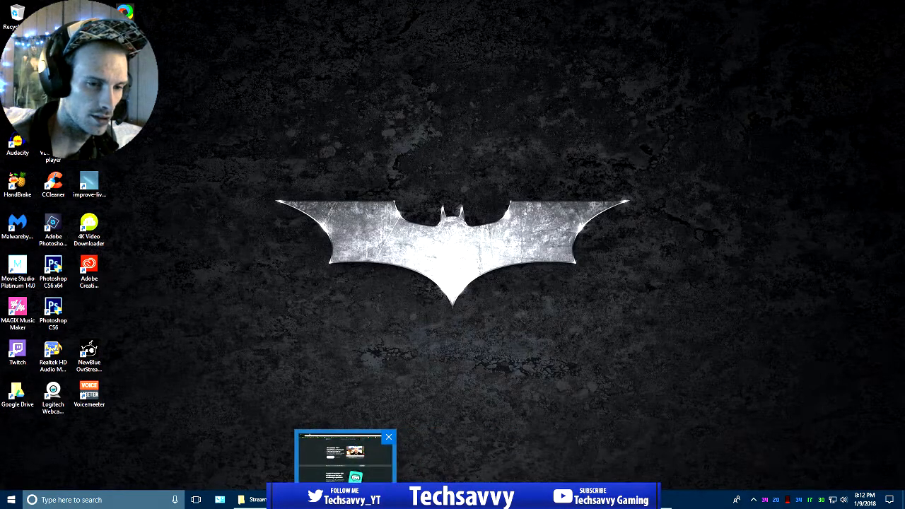
click(348, 500)
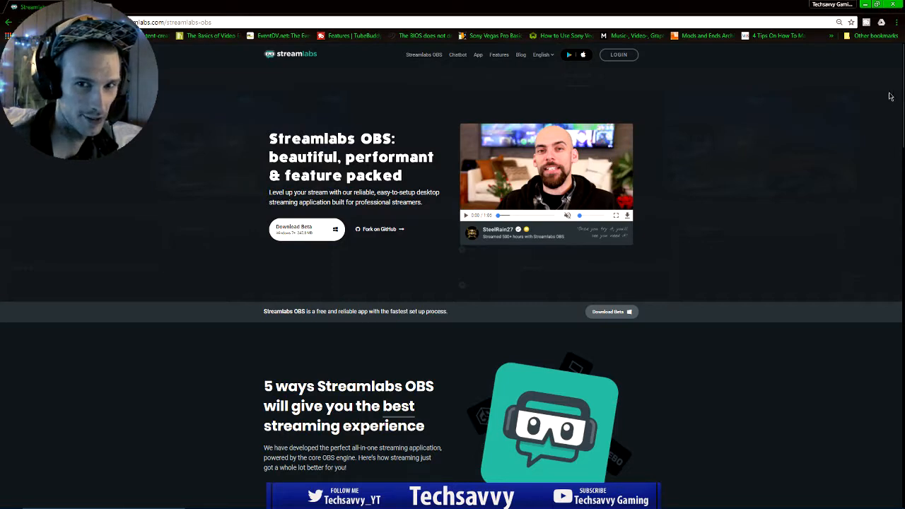
scroll(810, 159, down, 5)
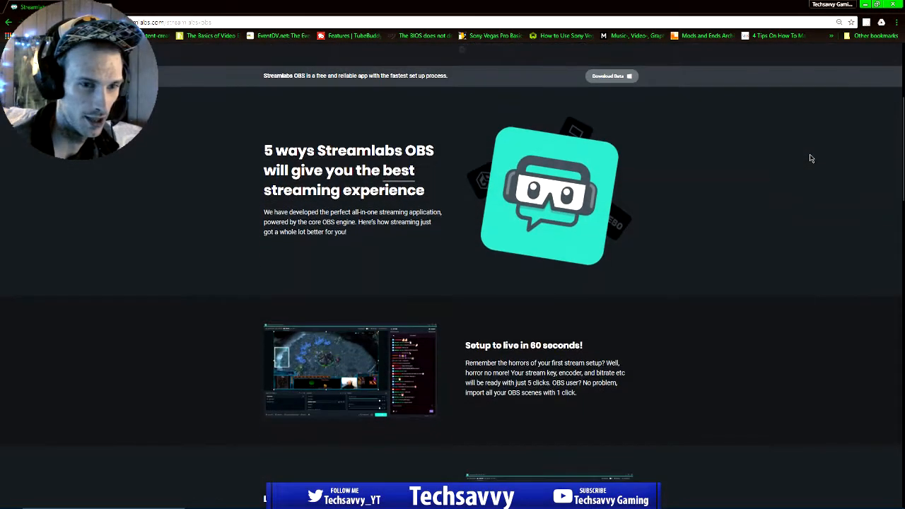
scroll(811, 159, down, 1)
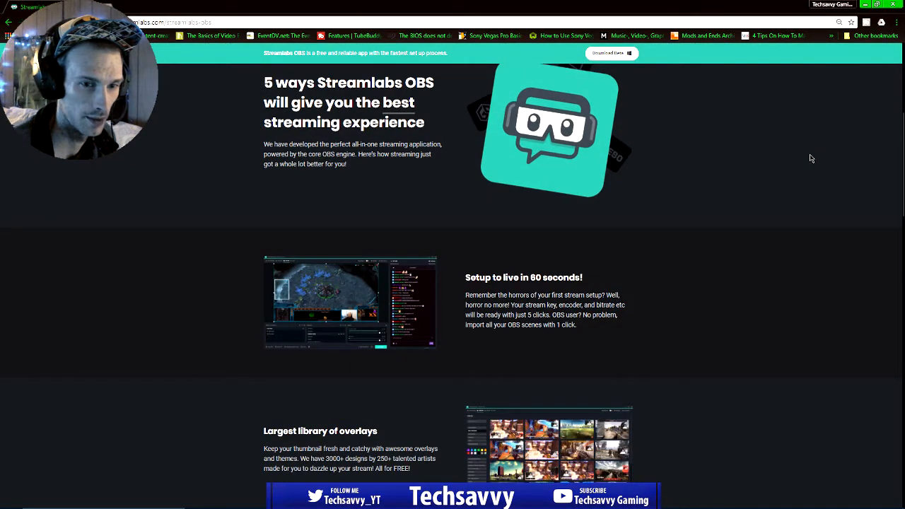
scroll(811, 158, down, 2)
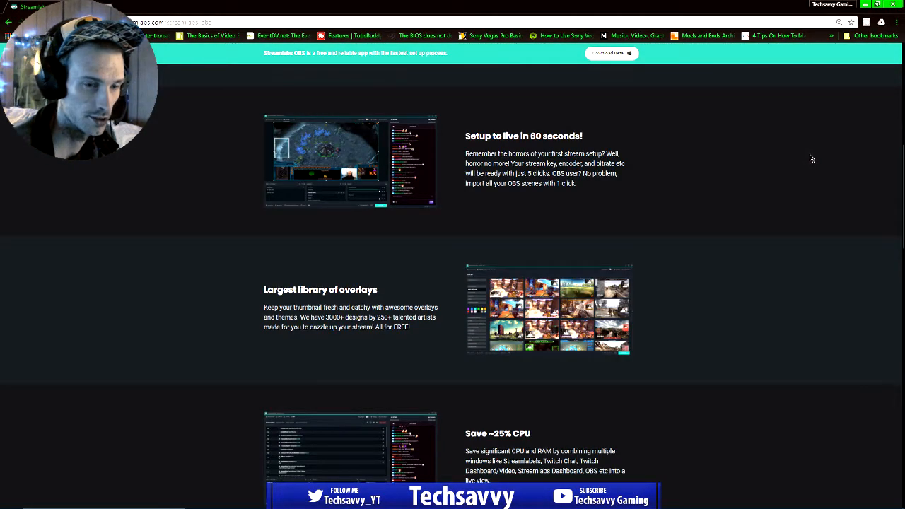
scroll(811, 158, down, 2)
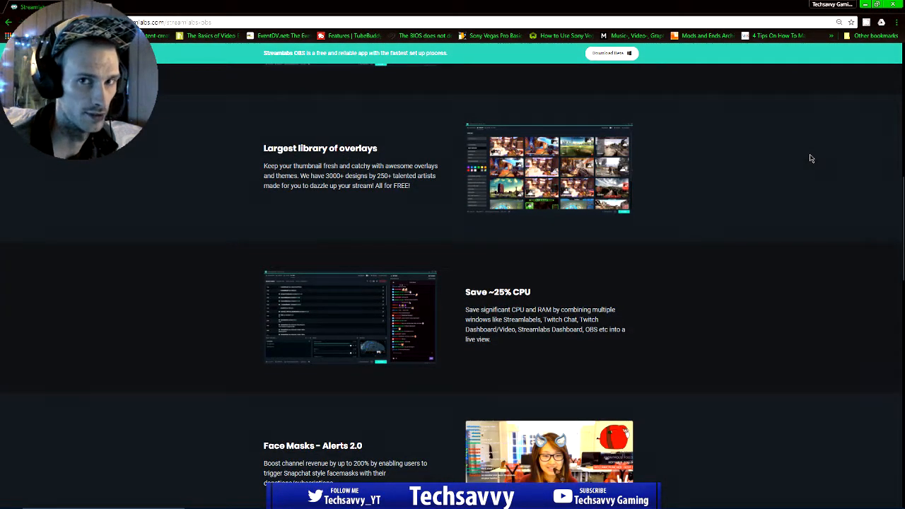
scroll(810, 158, down, 1)
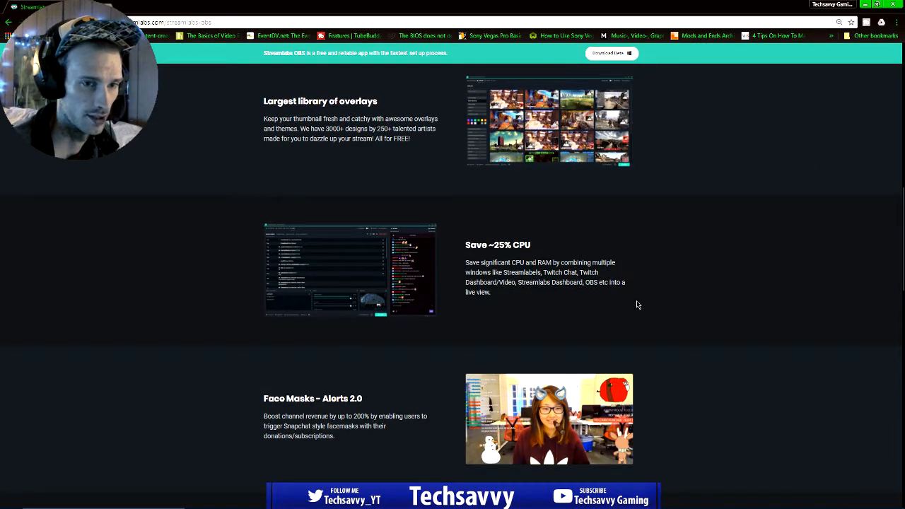
scroll(637, 304, down, 3)
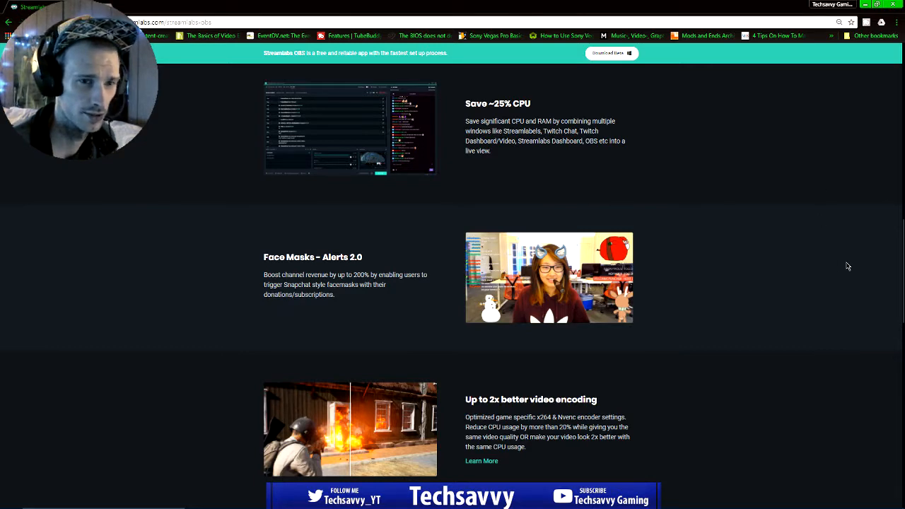
scroll(848, 266, down, 2)
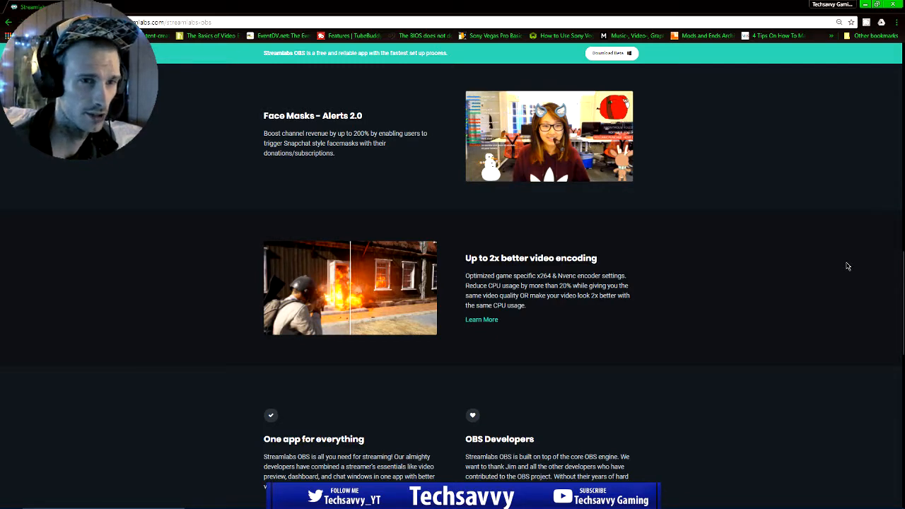
- Enlarge the web page, highlight the x264 and Nvenc encoder wording, and examine the comparison table with OBS and XSplit
key(ctrl+minus)
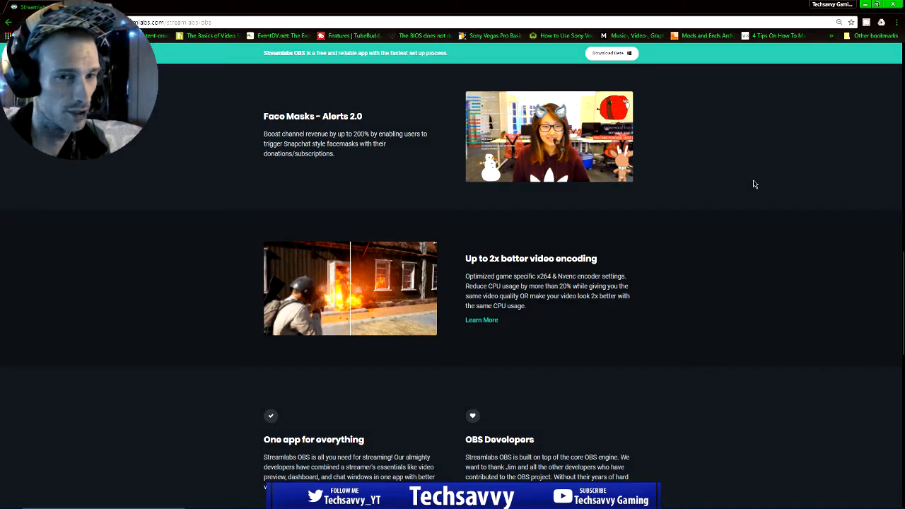
key(ctrl+plus)
key(ctrl+plus)
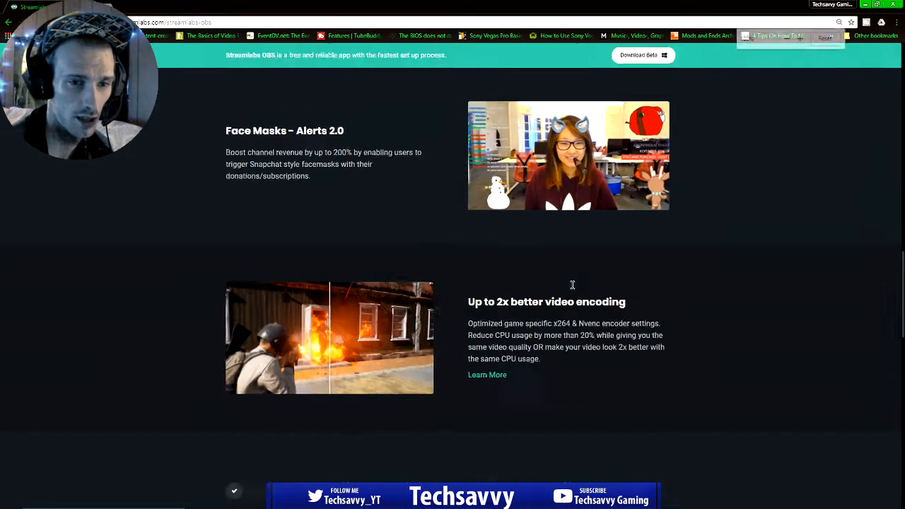
scroll(571, 284, down, 2)
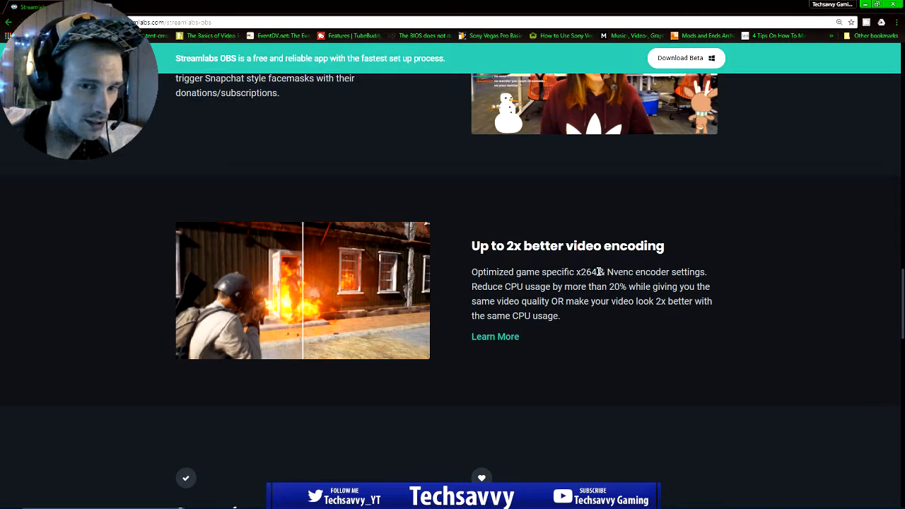
drag(592, 272, 647, 274)
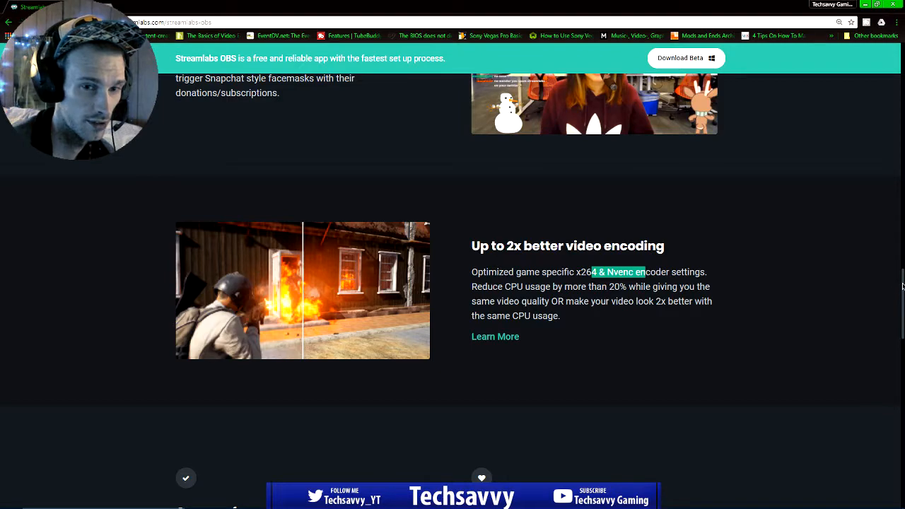
drag(903, 285, 888, 418)
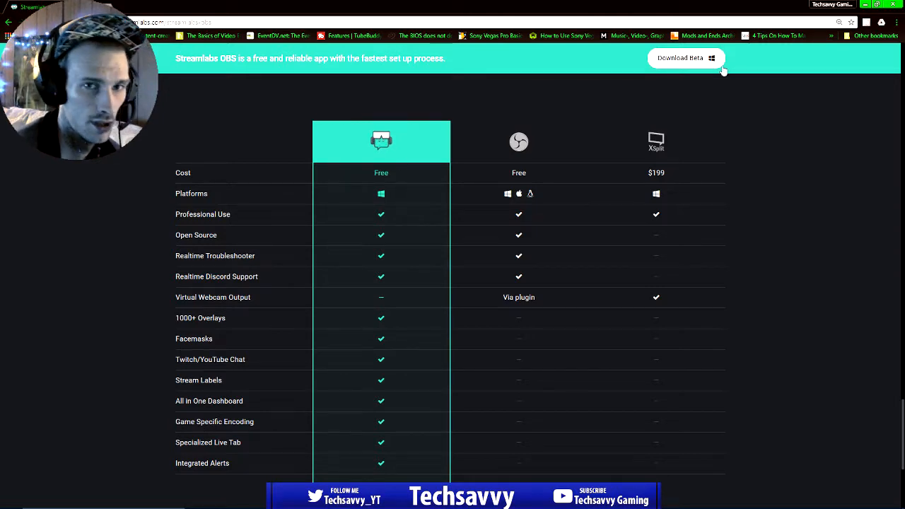
- Start the Streamlabs OBS beta installer download and cancel saving the file
scroll(605, 256, up, 10)
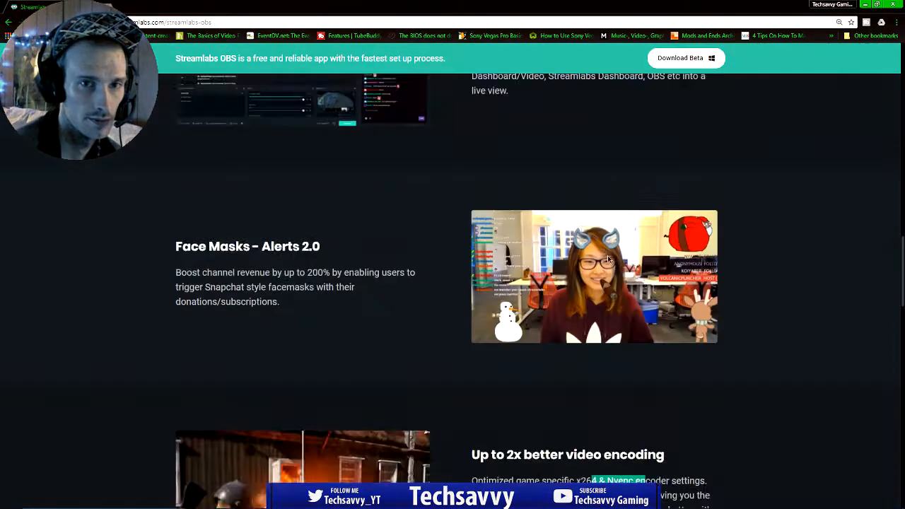
click(705, 63)
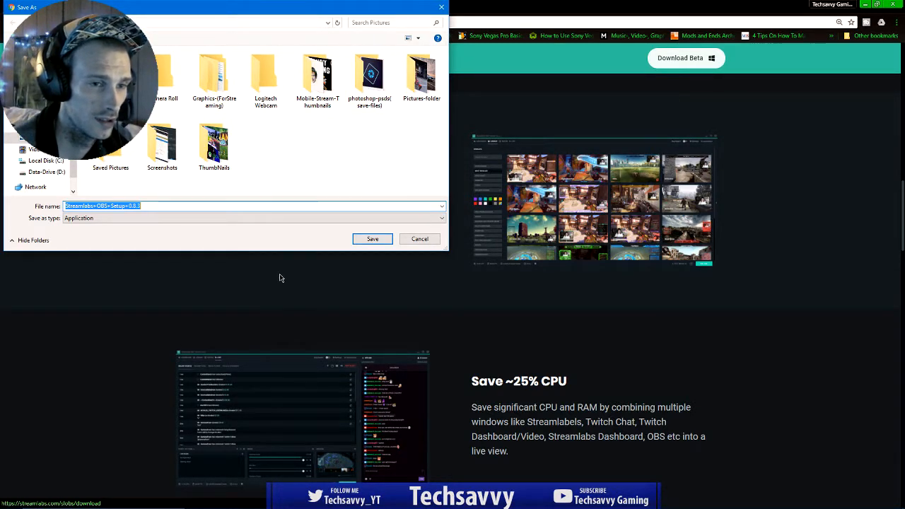
click(419, 240)
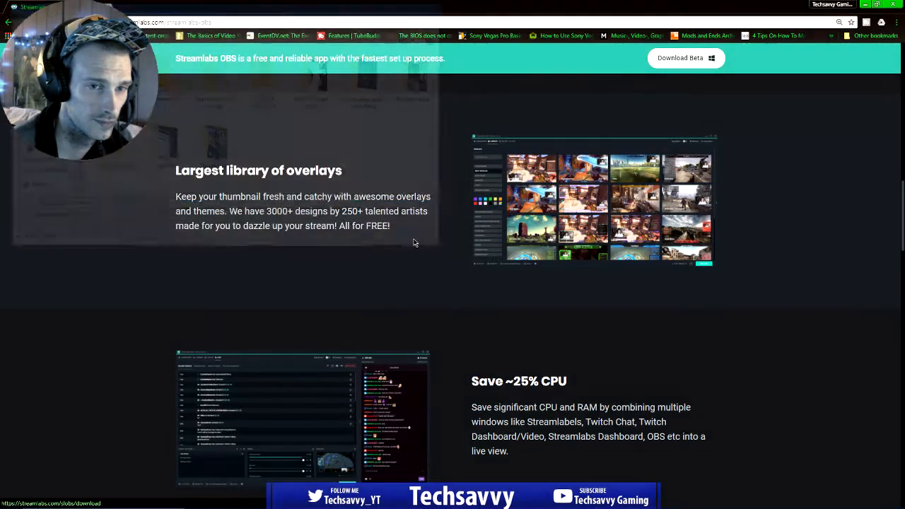
- Minimize the browser, move the Streamlabs OBS shortcut to a free area of the desktop, and launch it
click(865, 4)
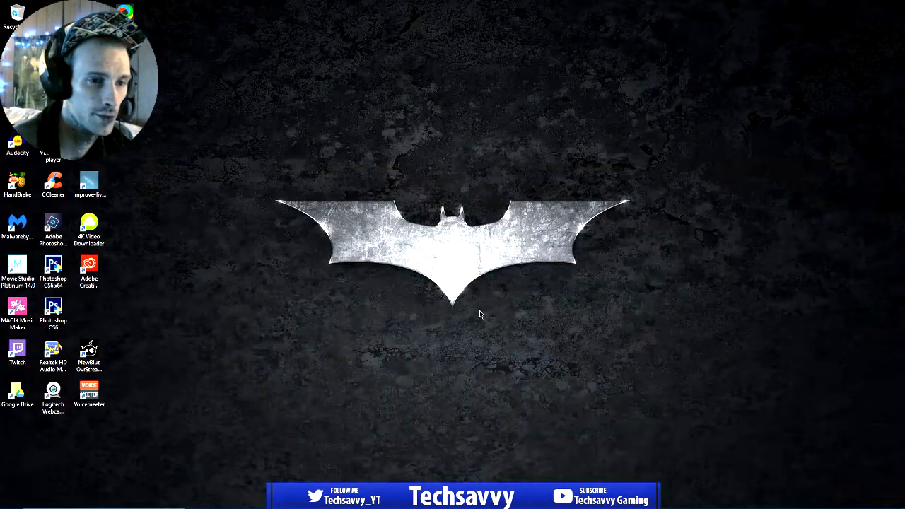
mouse_move(467, 499)
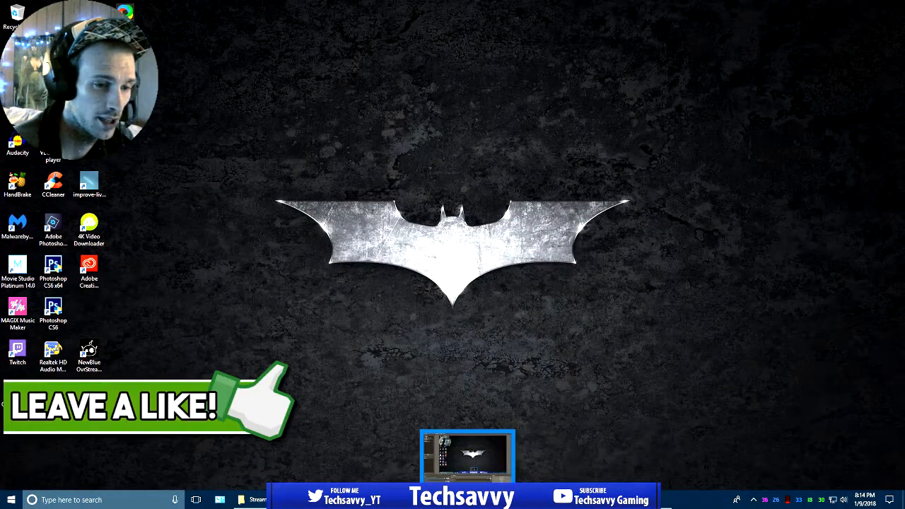
mouse_move(467, 481)
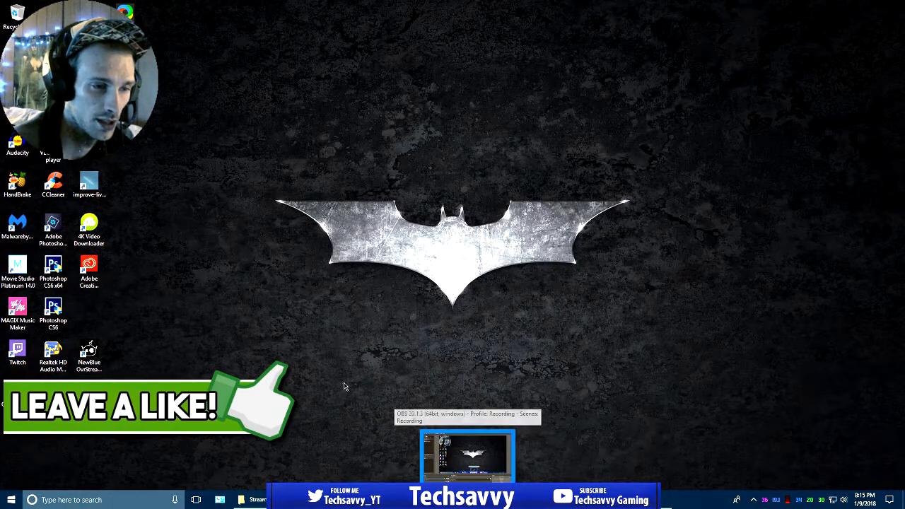
drag(150, 228, 232, 264)
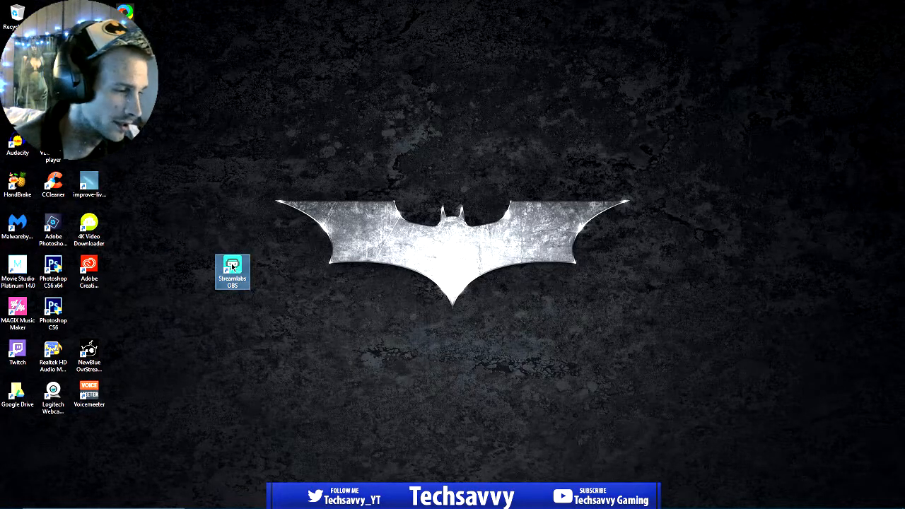
double_click(232, 267)
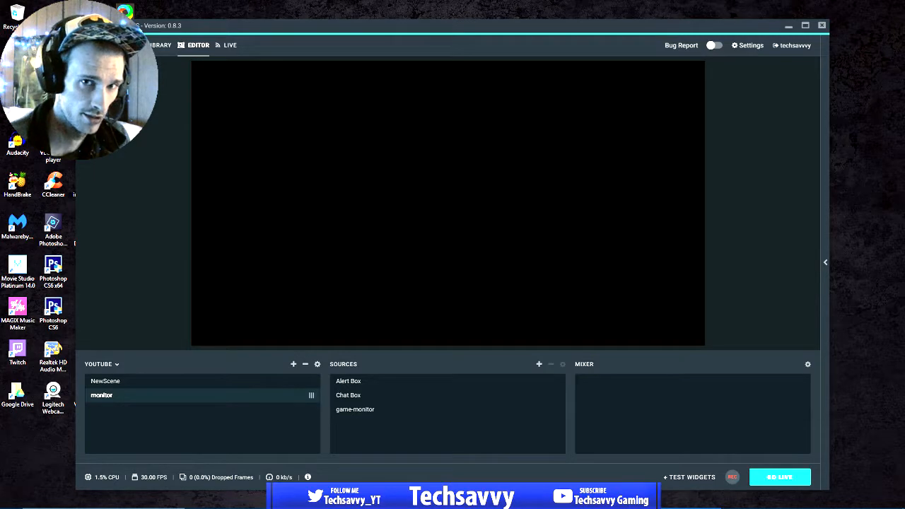
- Bring up OBS, start exporting the Recording scene collection, cancel the export and minimize OBS
drag(0, 96, 384, 95)
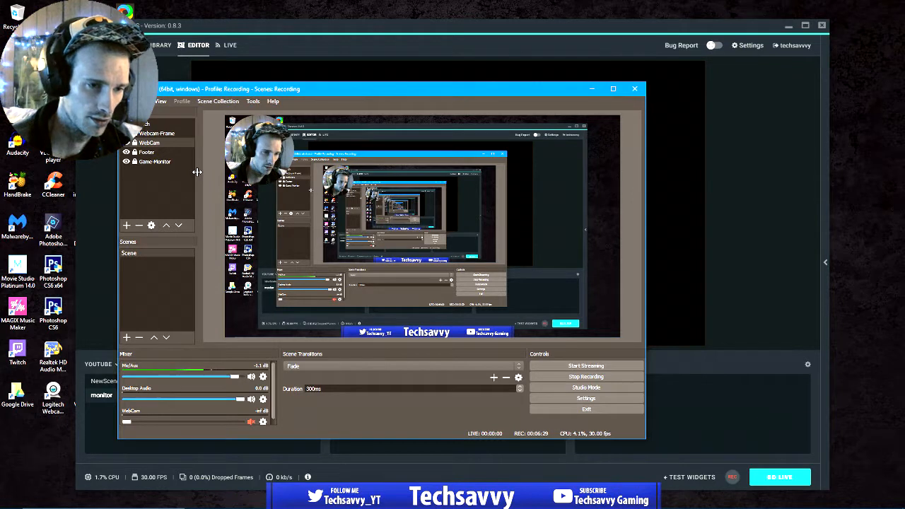
click(213, 103)
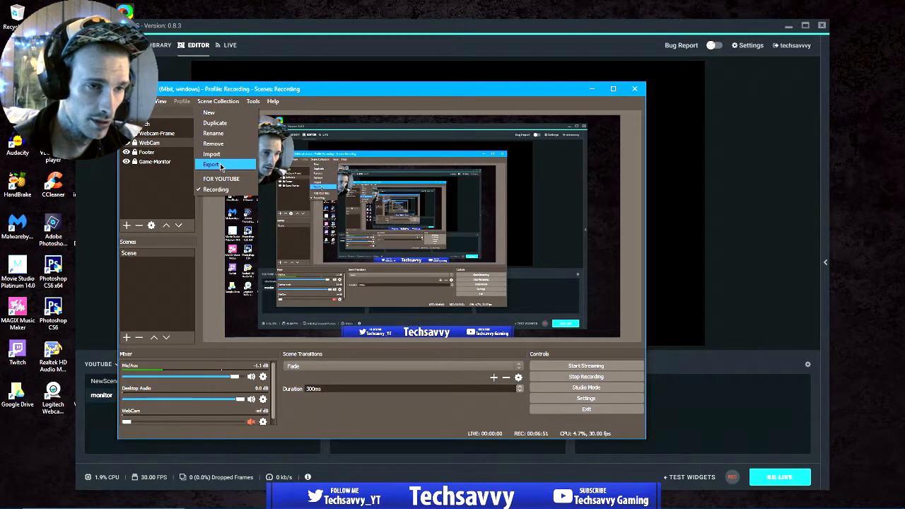
click(220, 164)
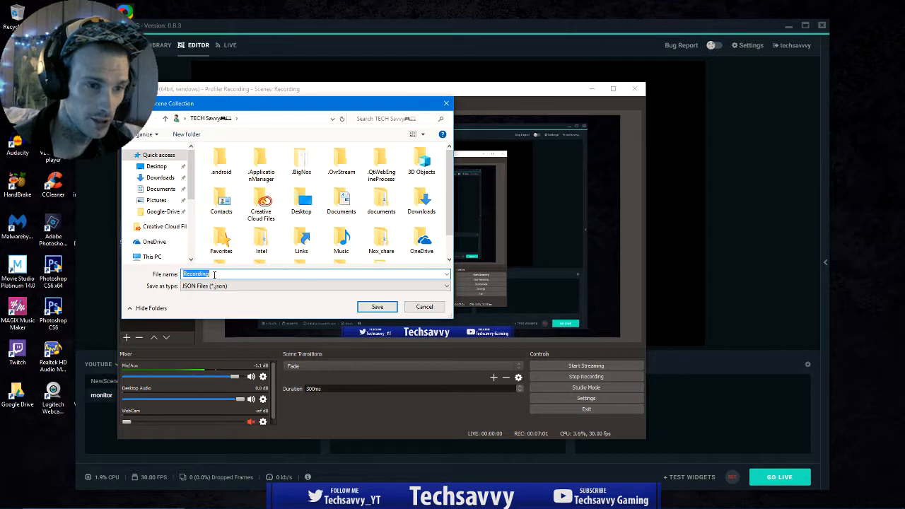
click(425, 306)
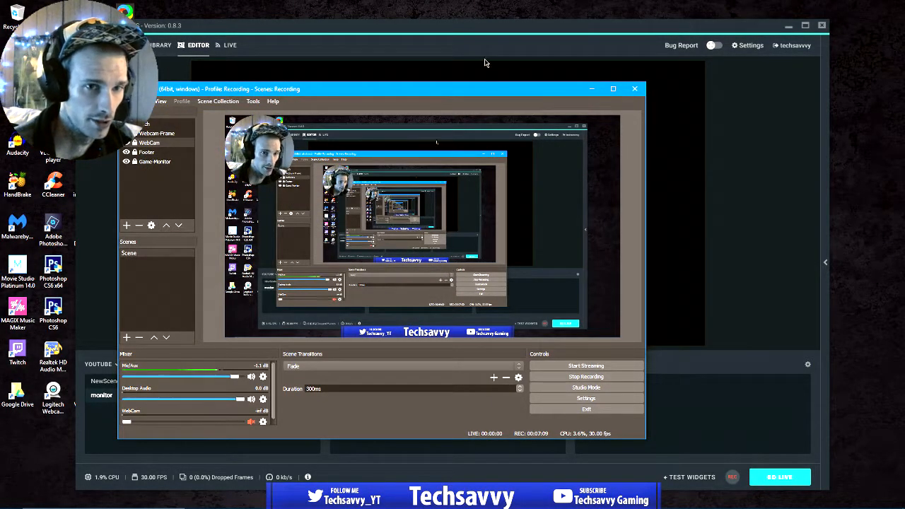
click(591, 88)
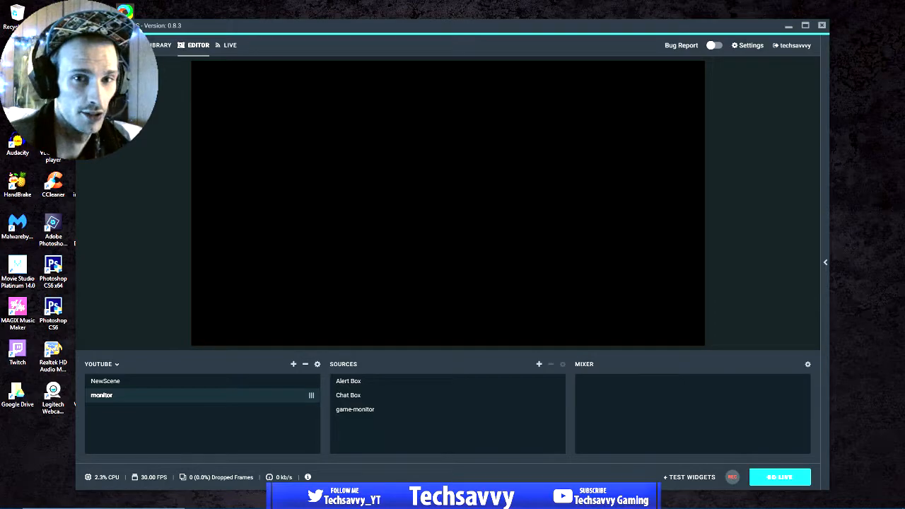
- Maximize Streamlabs OBS and examine its Stream, Output, Video, Overlays, Notifications and General settings
click(806, 26)
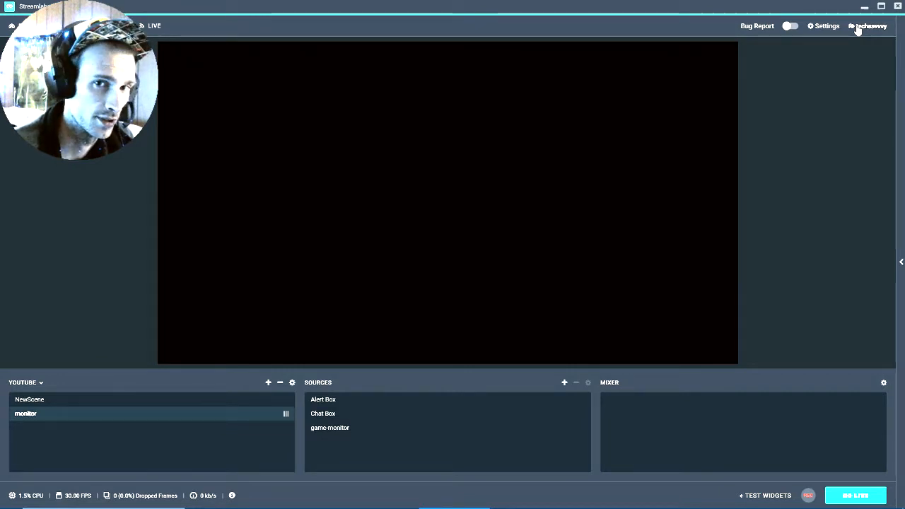
click(824, 27)
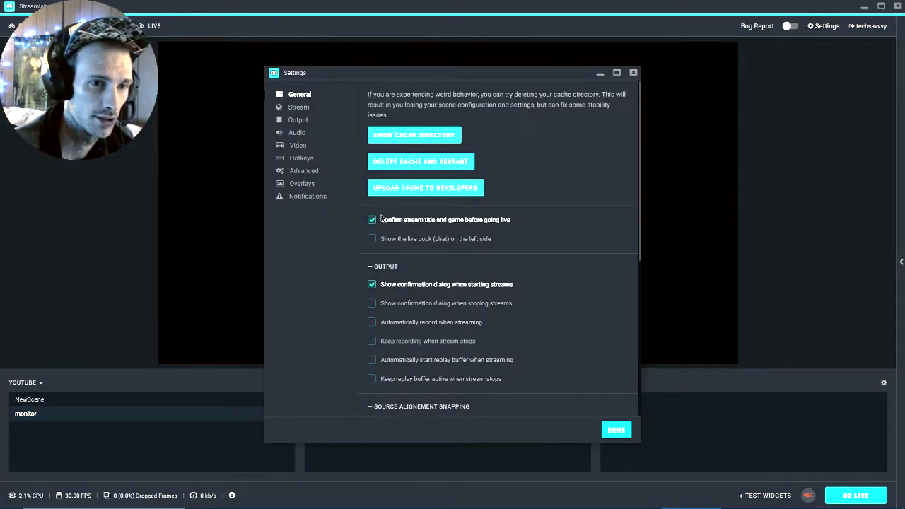
click(298, 108)
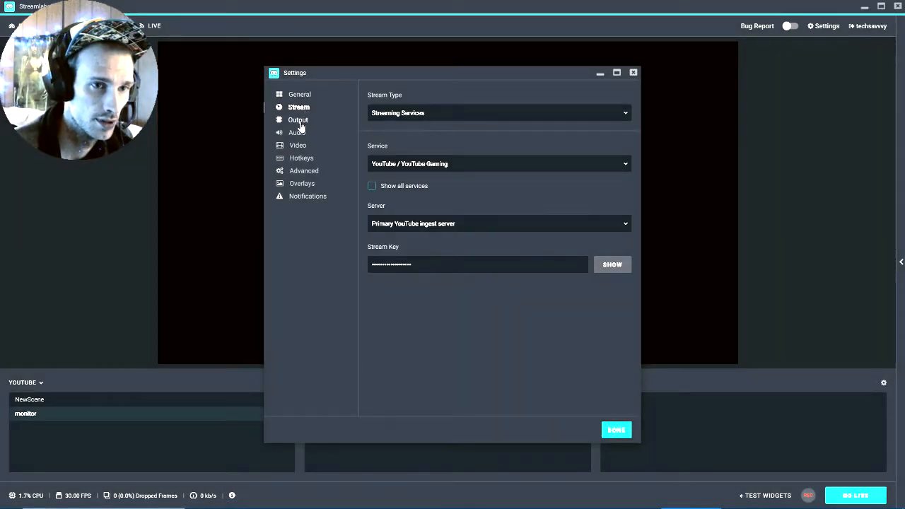
click(299, 121)
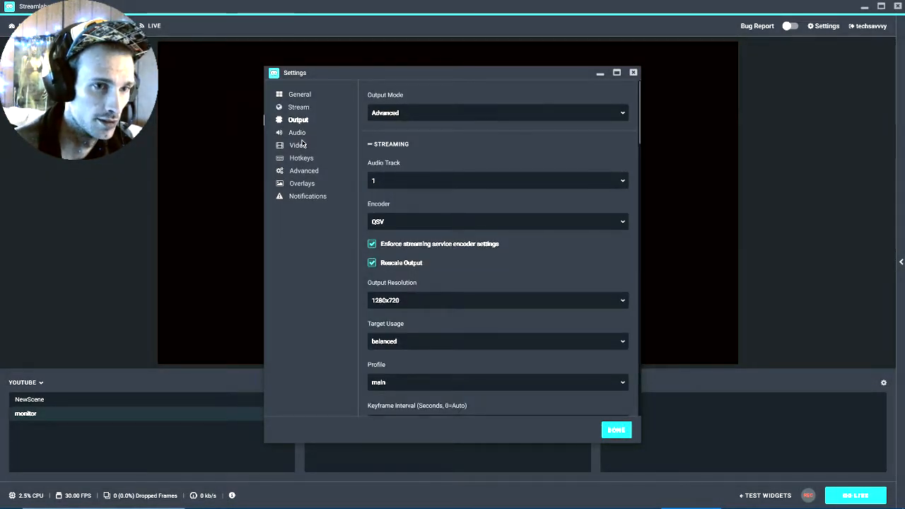
click(302, 141)
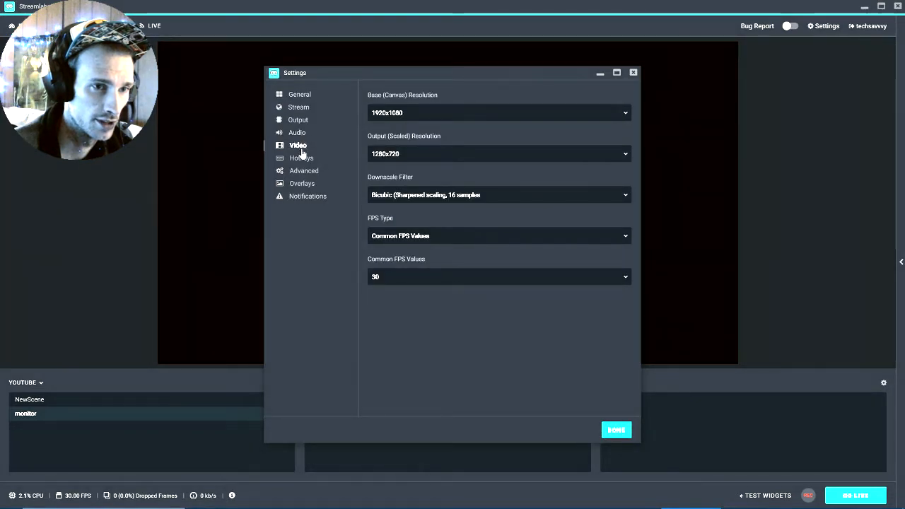
click(302, 183)
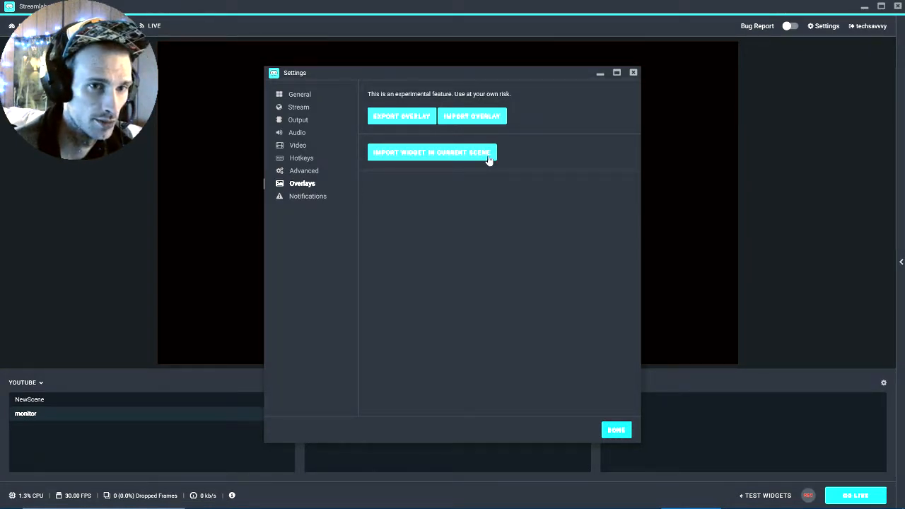
click(300, 201)
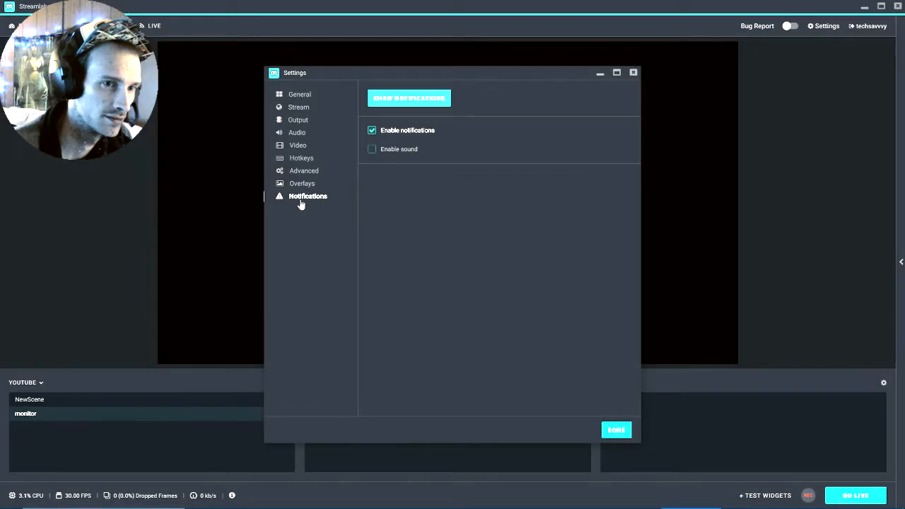
click(293, 99)
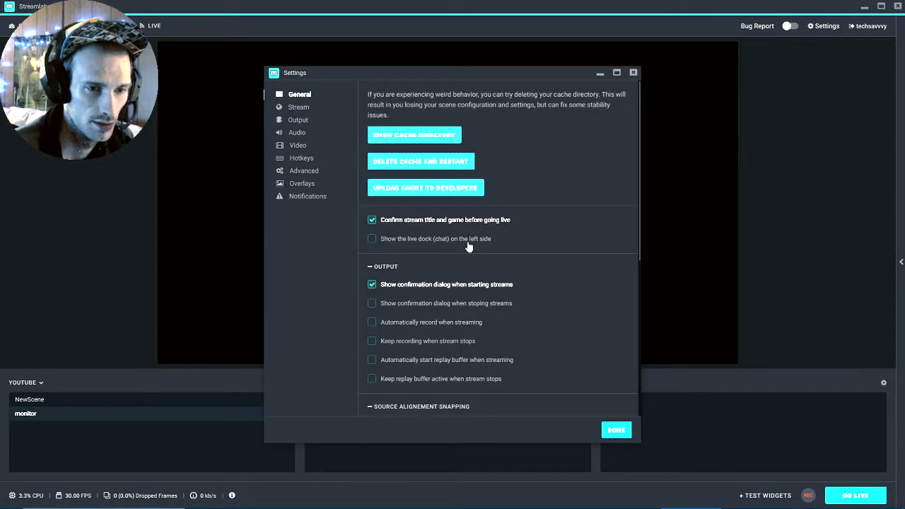
- Examine the remaining General options plus the Stream and Output settings, and close the Settings window
scroll(469, 242, down, 3)
scroll(467, 246, down, 2)
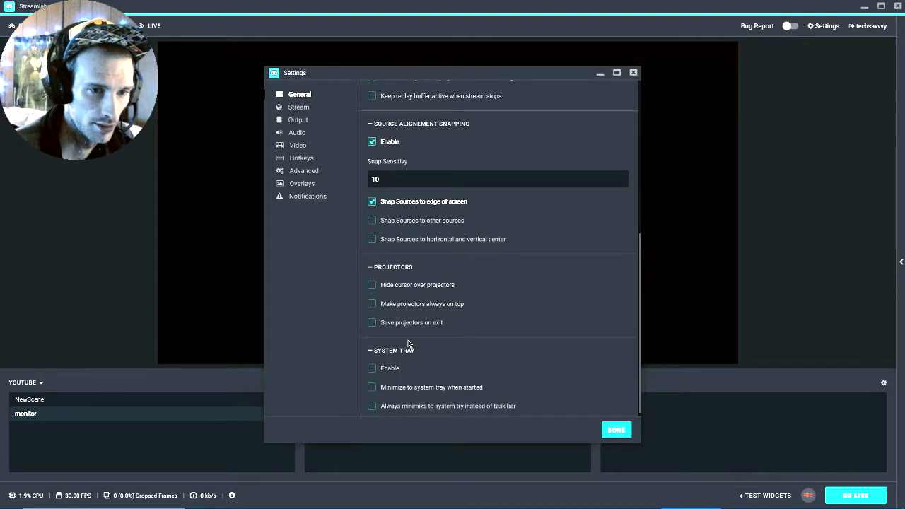
click(300, 110)
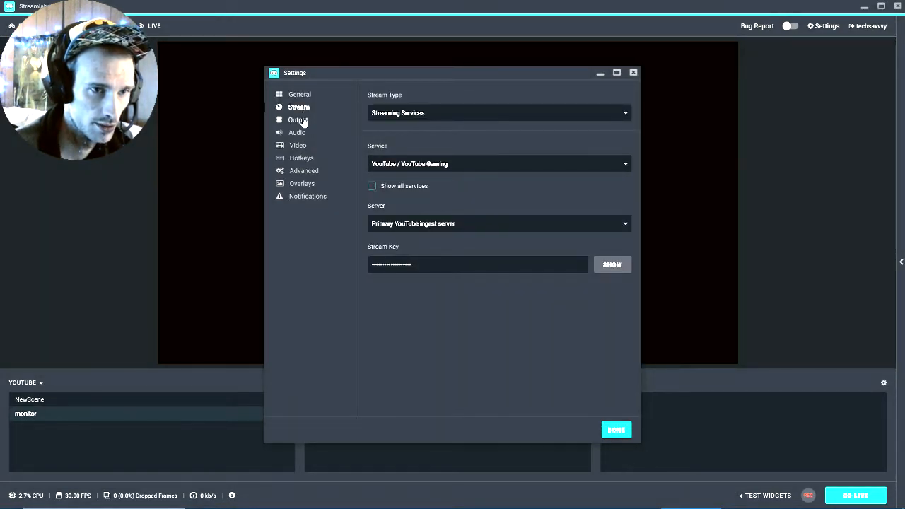
click(303, 123)
scroll(452, 247, down, 6)
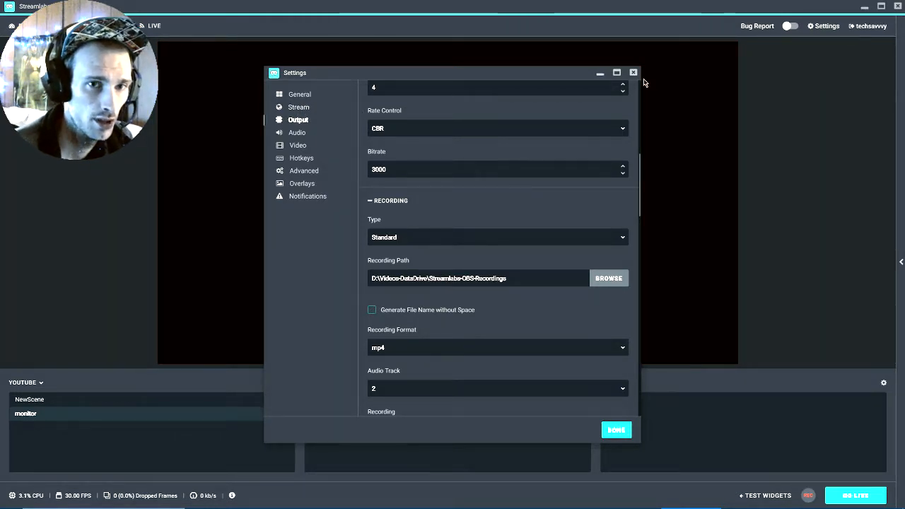
click(633, 73)
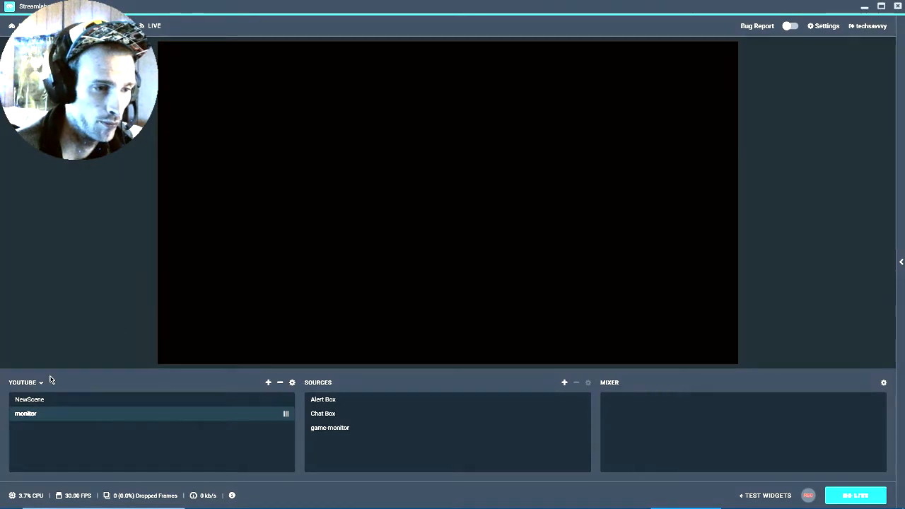
- Start adding a new scene and cancel it, and view the scene transition settings without changing them
click(268, 382)
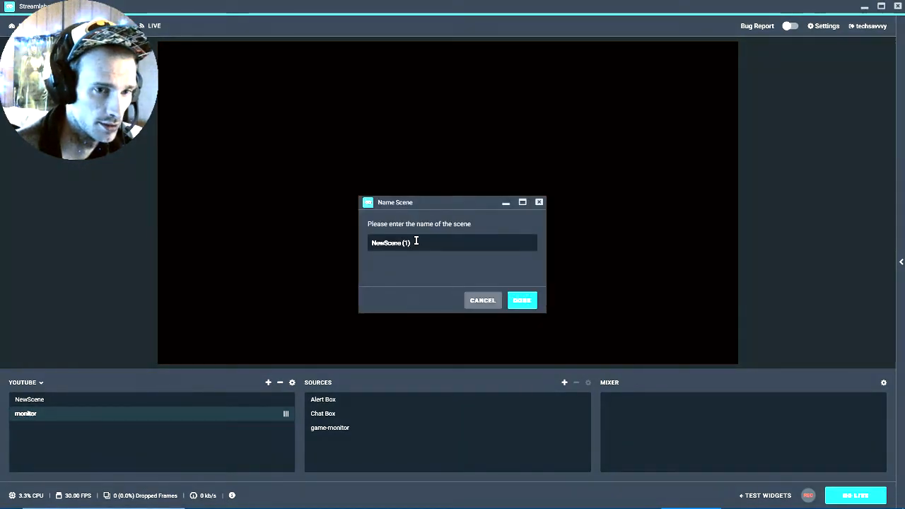
click(496, 304)
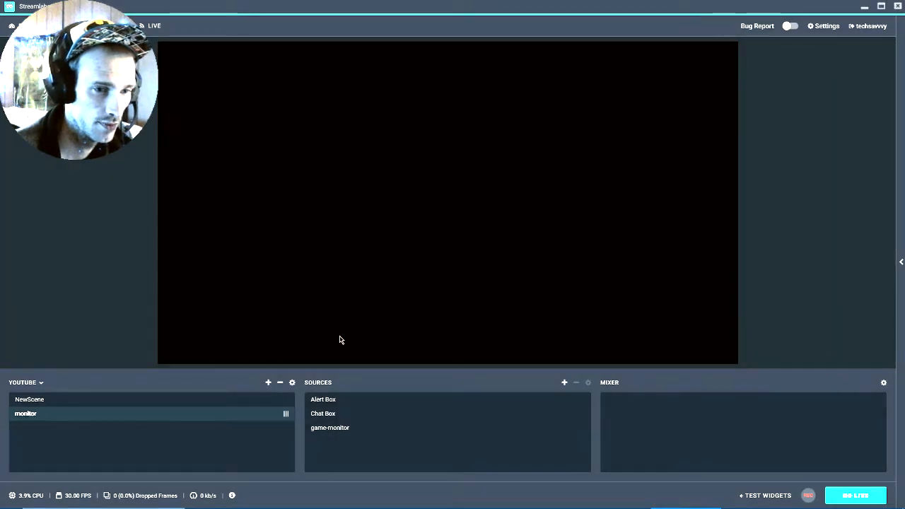
click(290, 383)
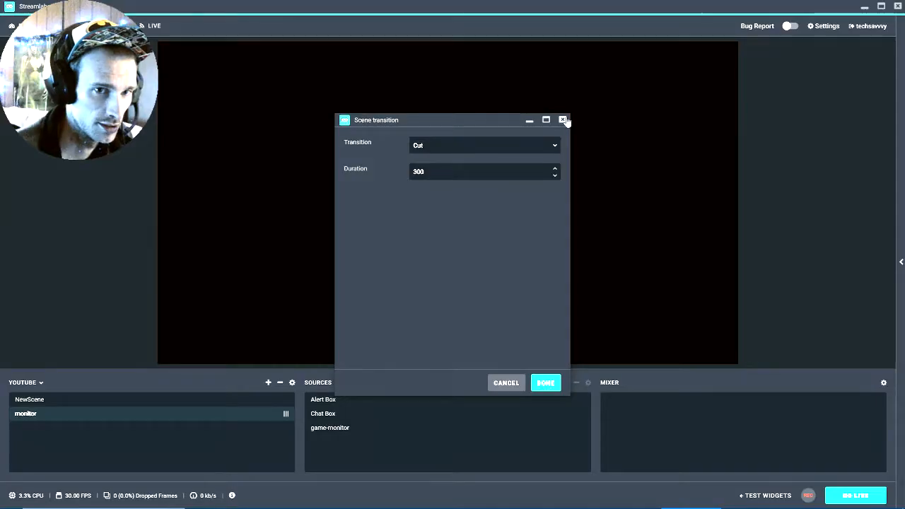
click(563, 121)
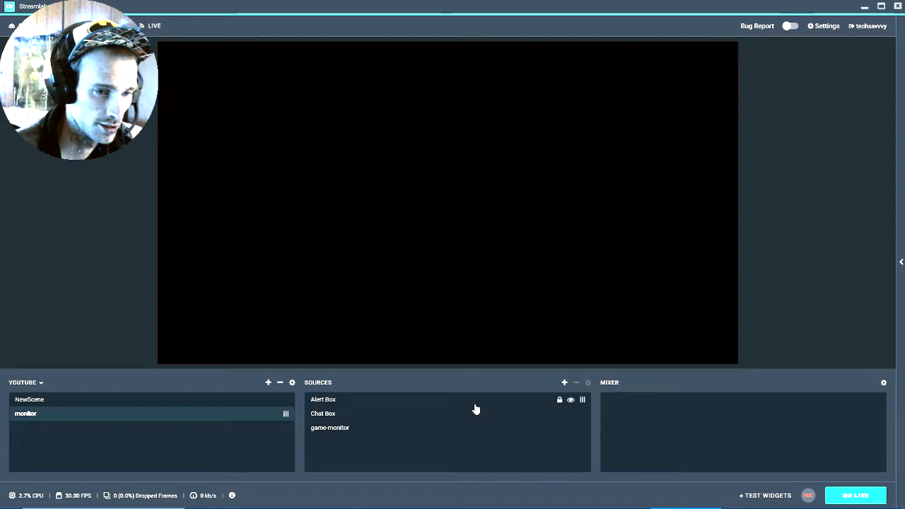
- Toggle the game-monitor source's visibility on and off, and select the Chat Box source to display its bounds in the preview
click(570, 429)
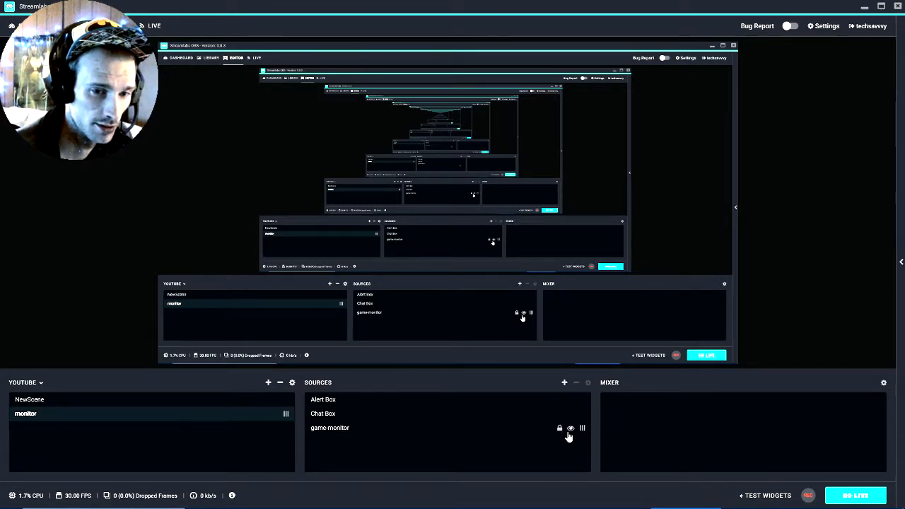
click(570, 428)
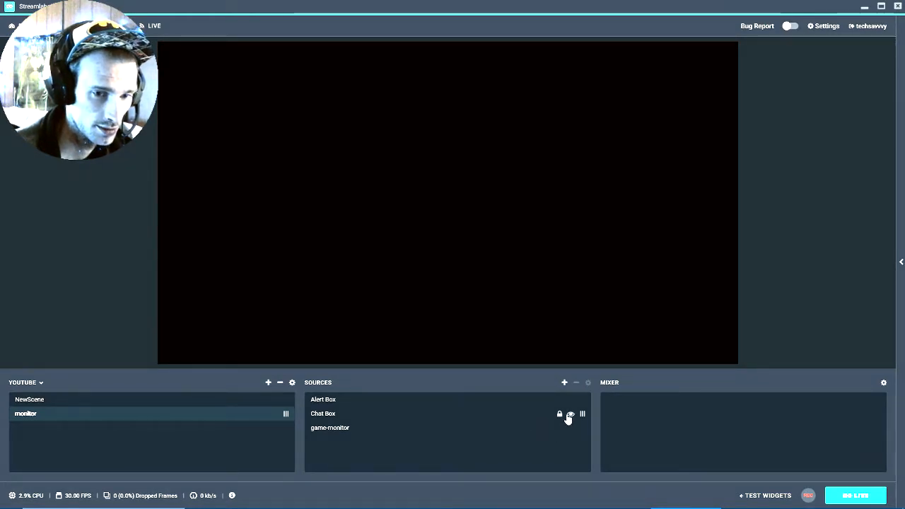
click(570, 428)
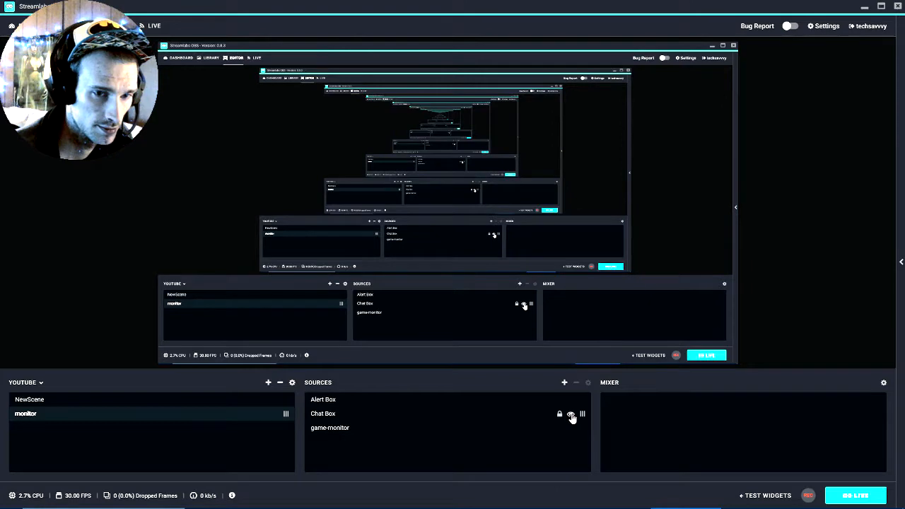
click(546, 417)
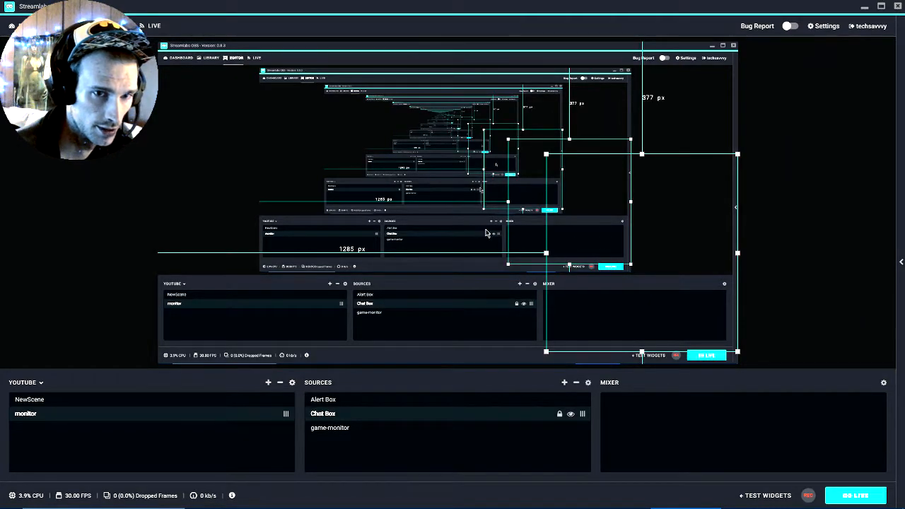
click(484, 233)
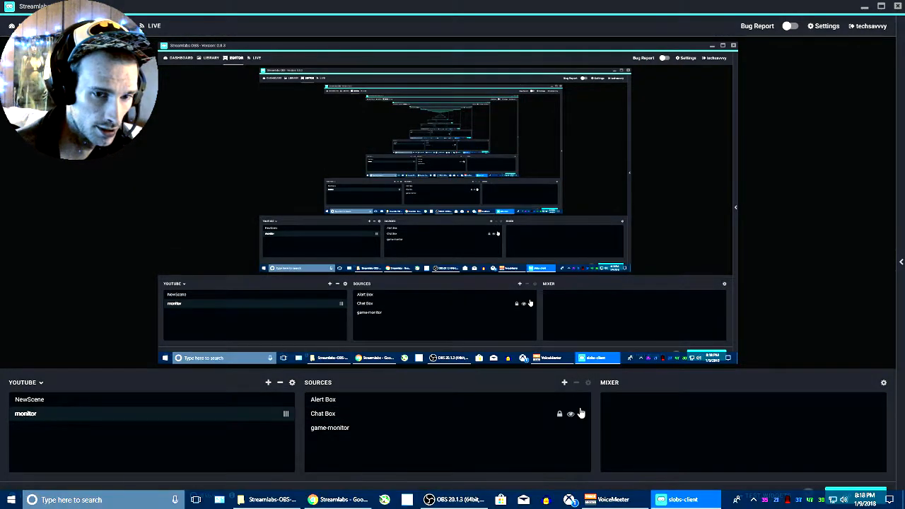
click(571, 427)
click(547, 415)
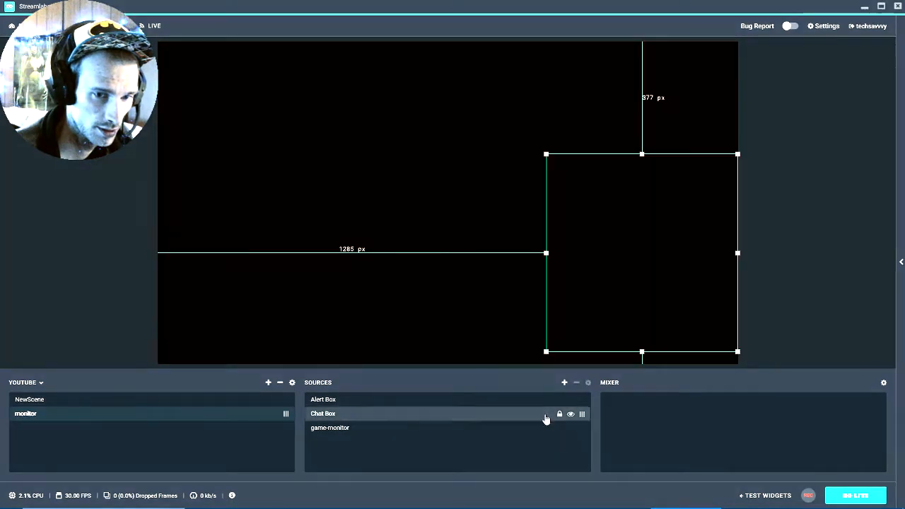
click(562, 242)
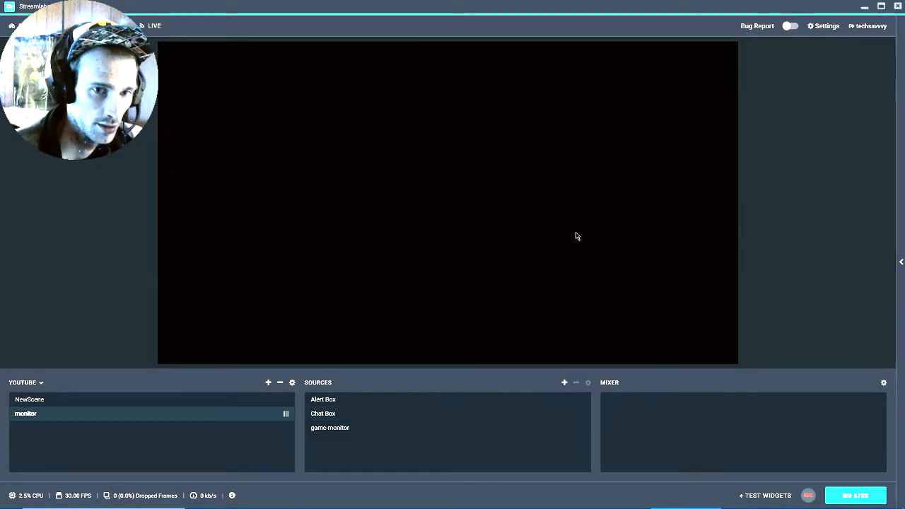
click(334, 414)
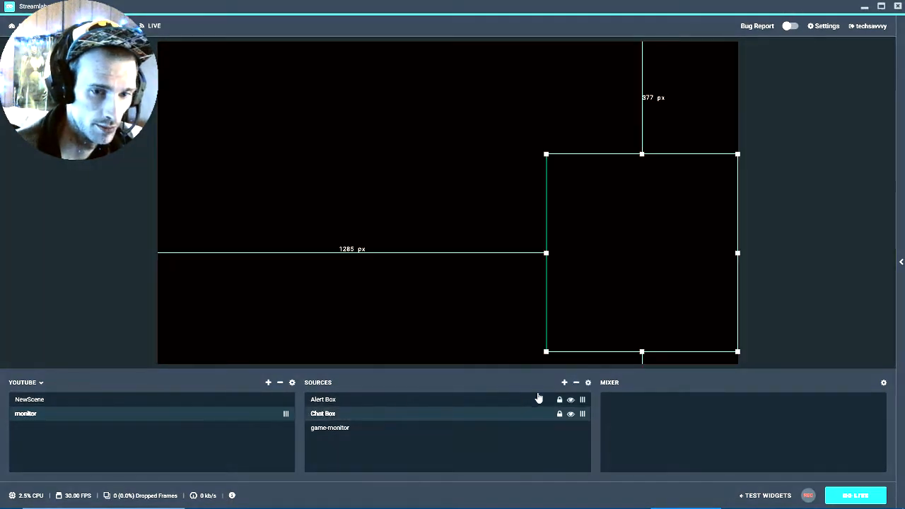
- Open the Add Source window for the monitor scene, enlarge it and reposition it over the editor
click(564, 383)
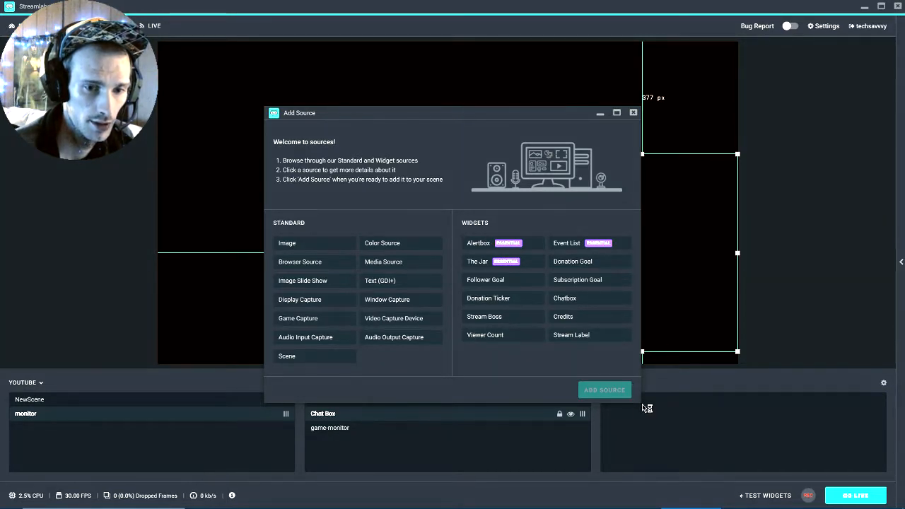
drag(640, 403, 783, 469)
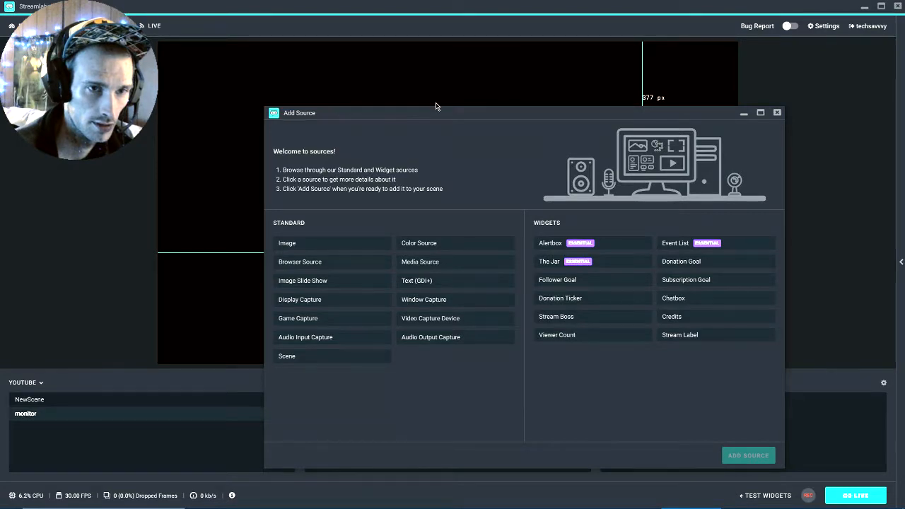
drag(437, 113, 335, 91)
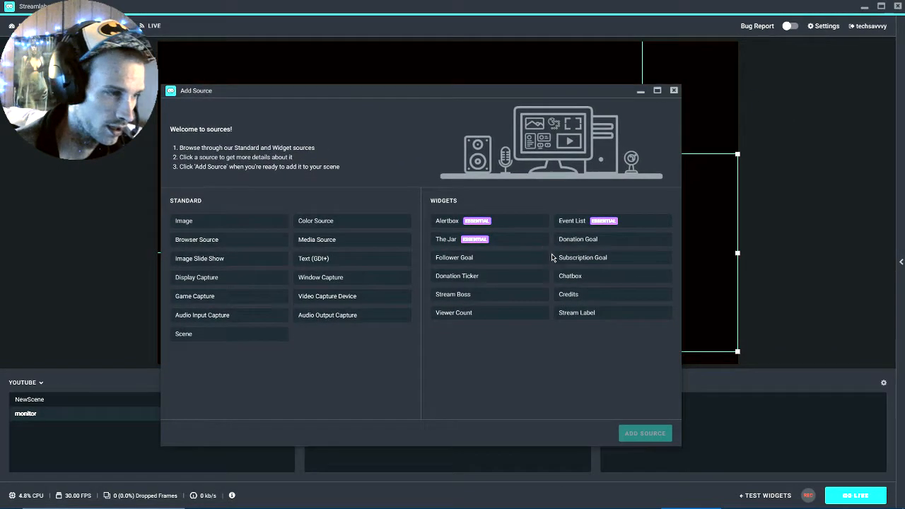
drag(680, 446, 746, 501)
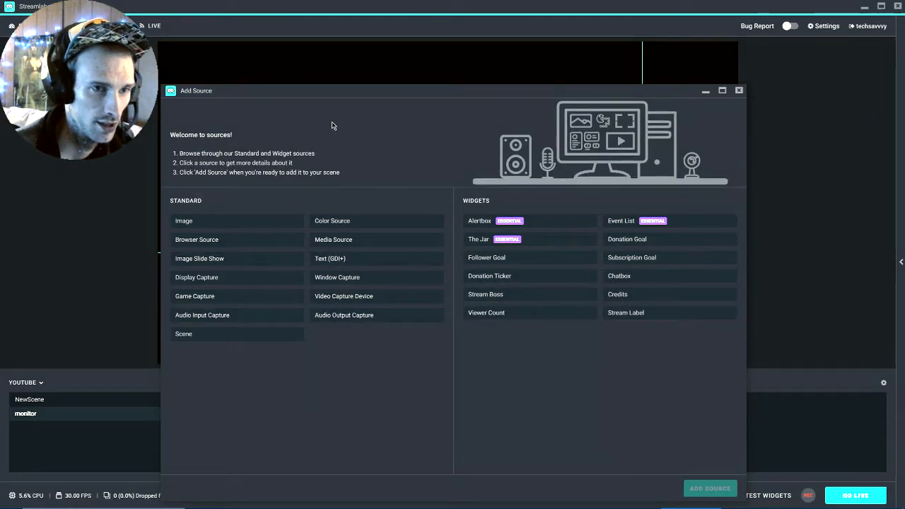
drag(333, 97, 306, 74)
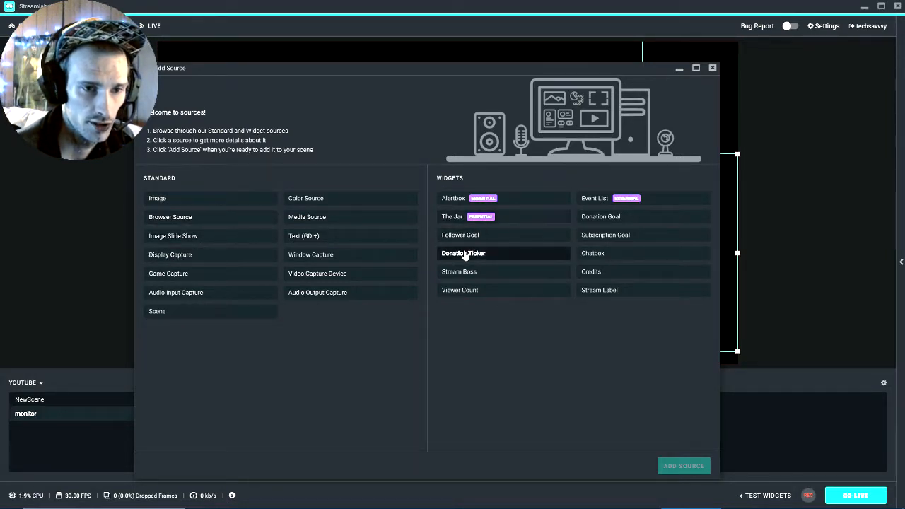
- View the descriptions and previews of the Alertbox, The Jar and Event List widgets
click(472, 202)
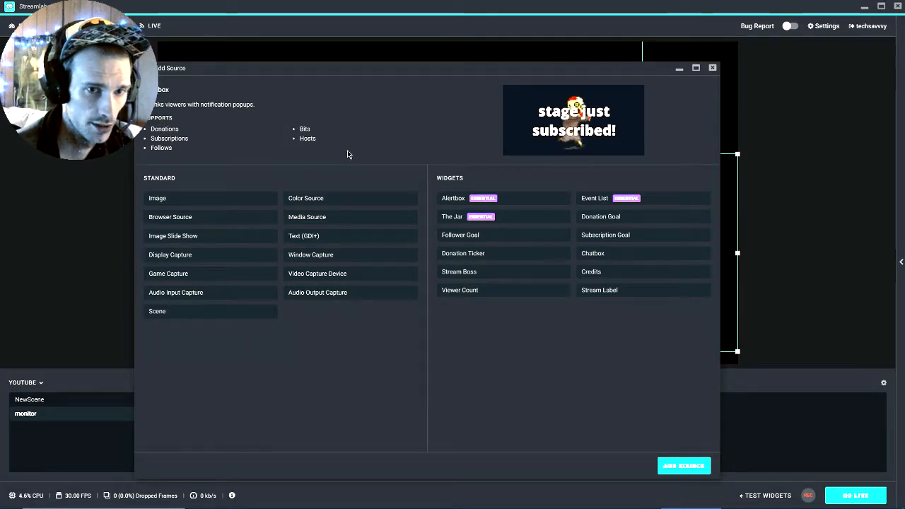
click(456, 216)
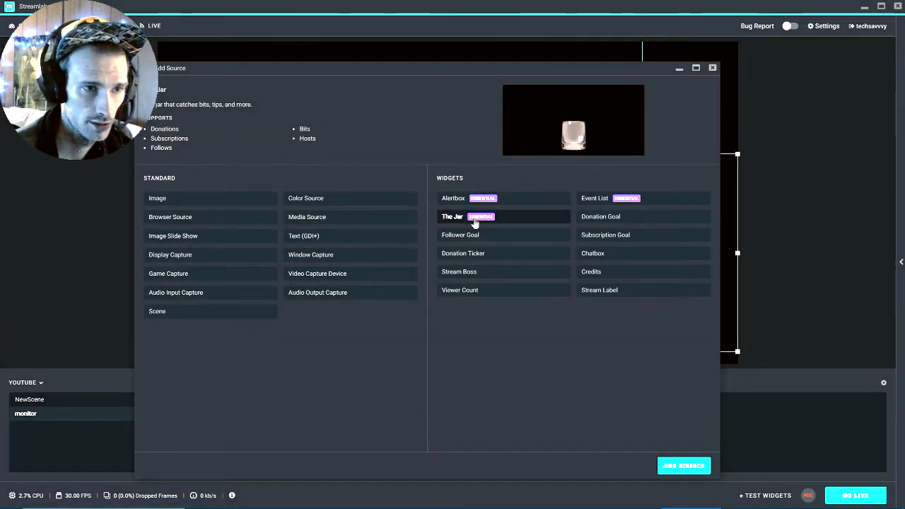
click(580, 203)
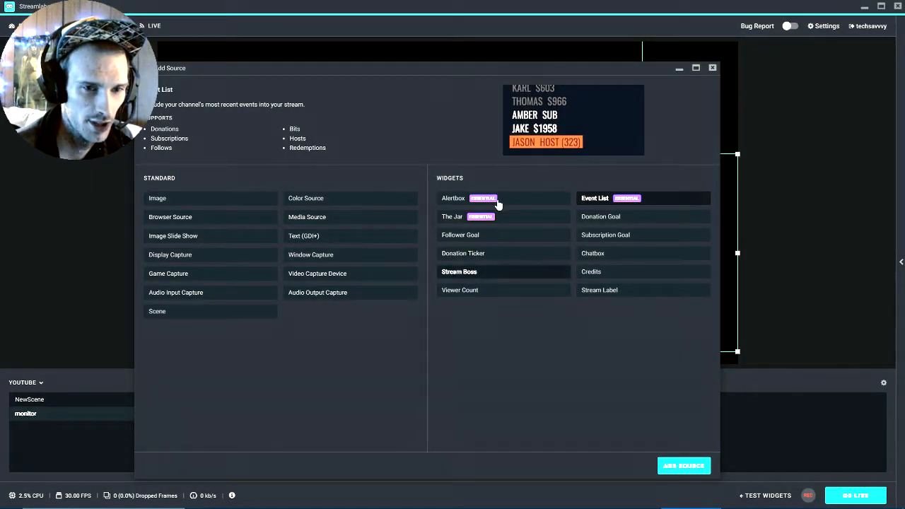
- Add The Jar widget to the monitor scene under the name The Jar, accepting its default properties
click(478, 215)
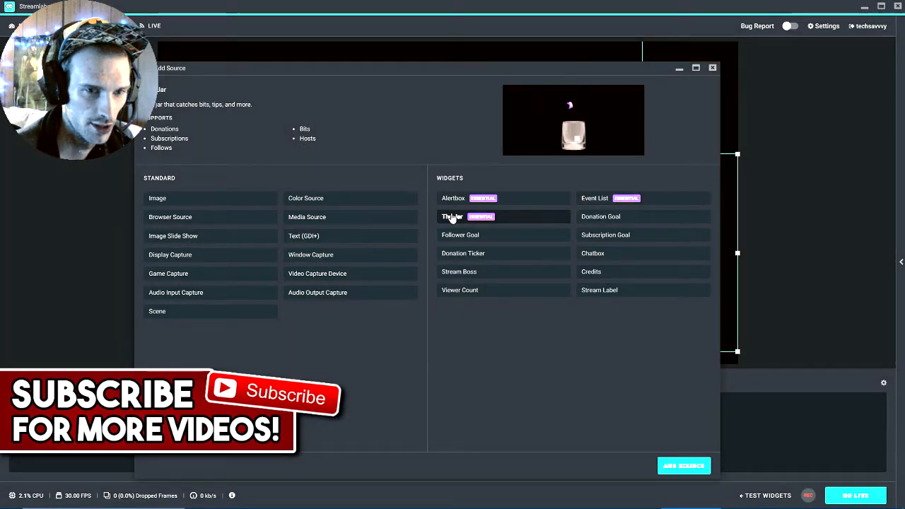
click(683, 465)
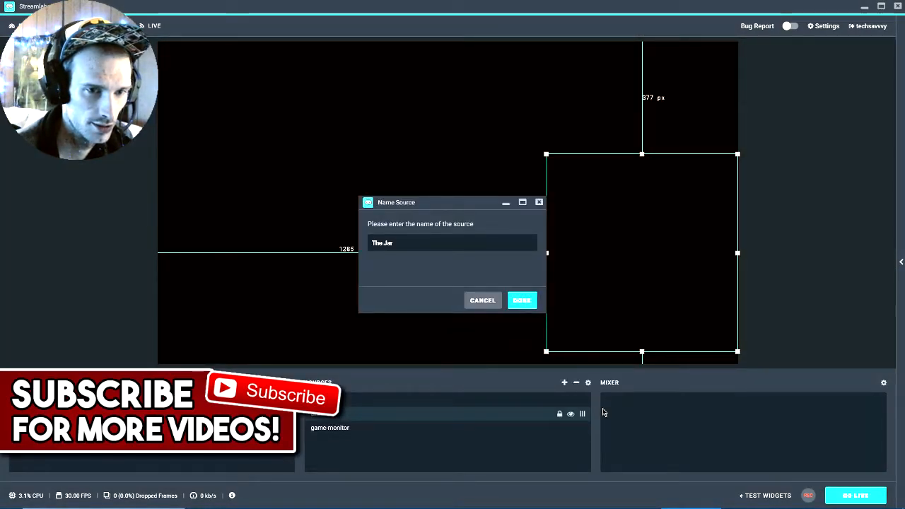
click(522, 300)
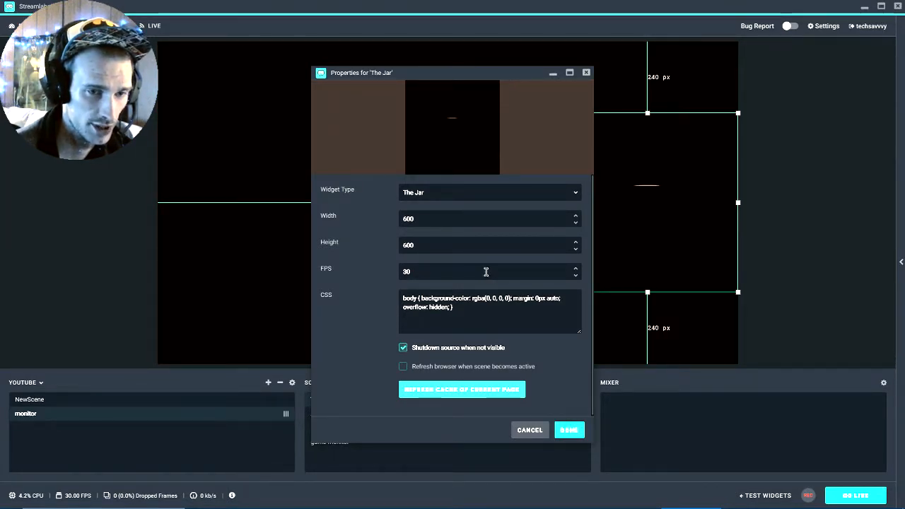
click(567, 431)
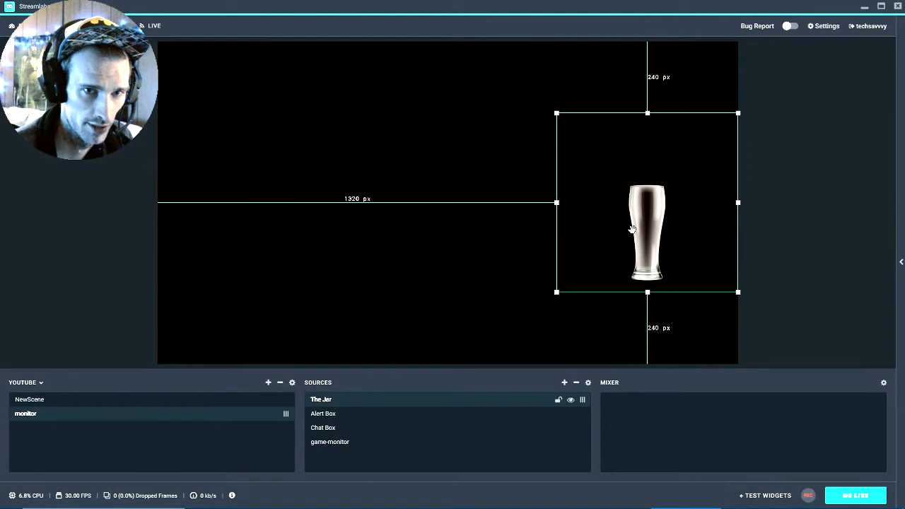
- Shrink The Jar from its upper-left corner until it sits about 1511 px from the canvas's left edge and 431 px from its top
drag(556, 113, 581, 176)
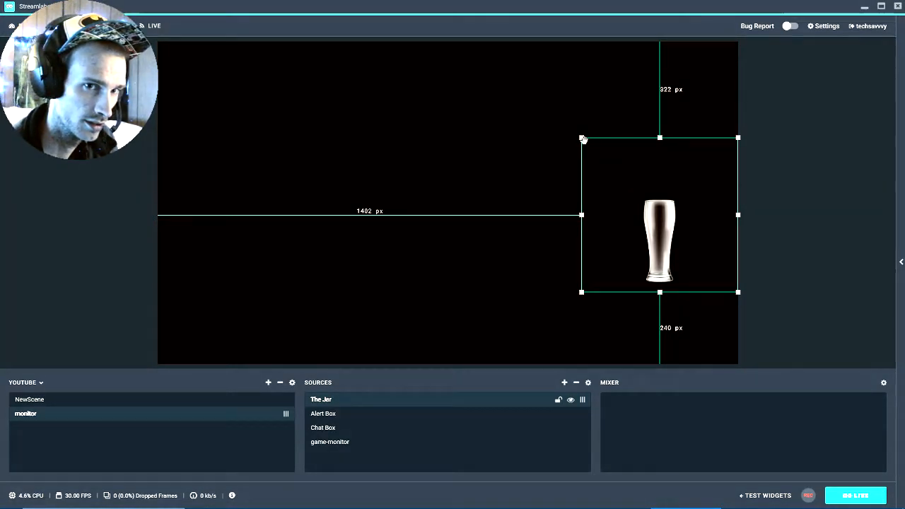
drag(583, 140, 599, 152)
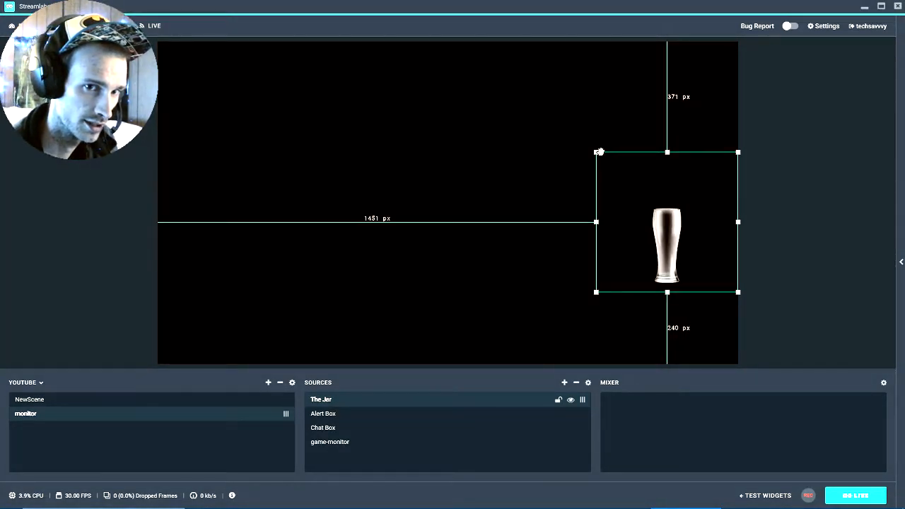
mouse_move(595, 222)
mouse_down()
mouse_move(629, 226)
mouse_move(584, 227)
mouse_up()
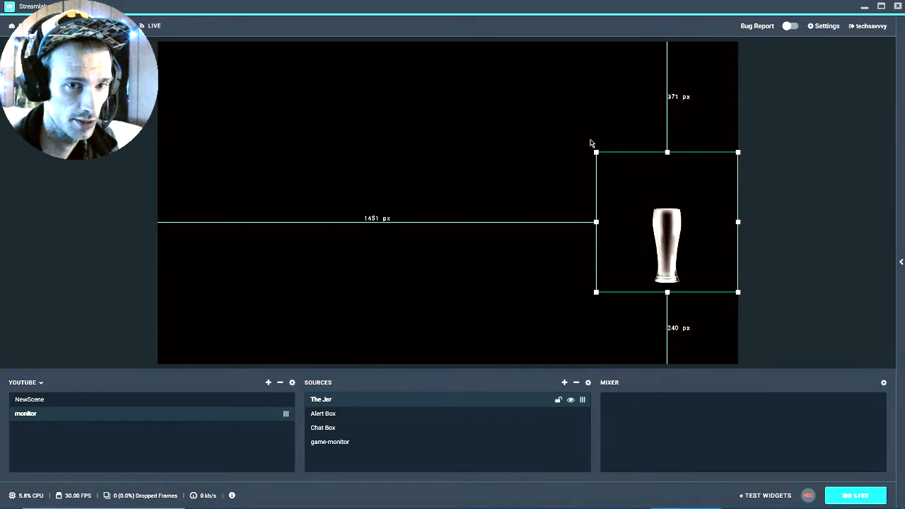
drag(596, 152, 614, 177)
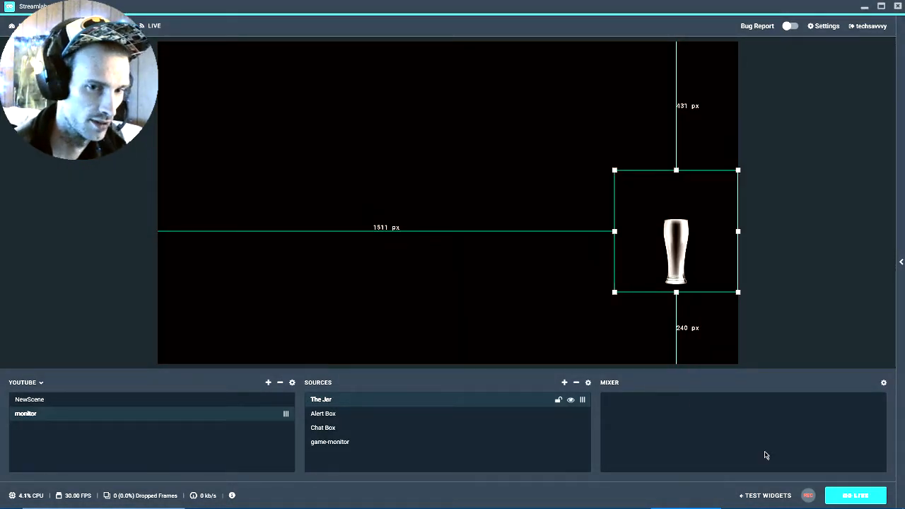
- Lock The Jar source and use the preview's source options to unlock all sources
click(557, 400)
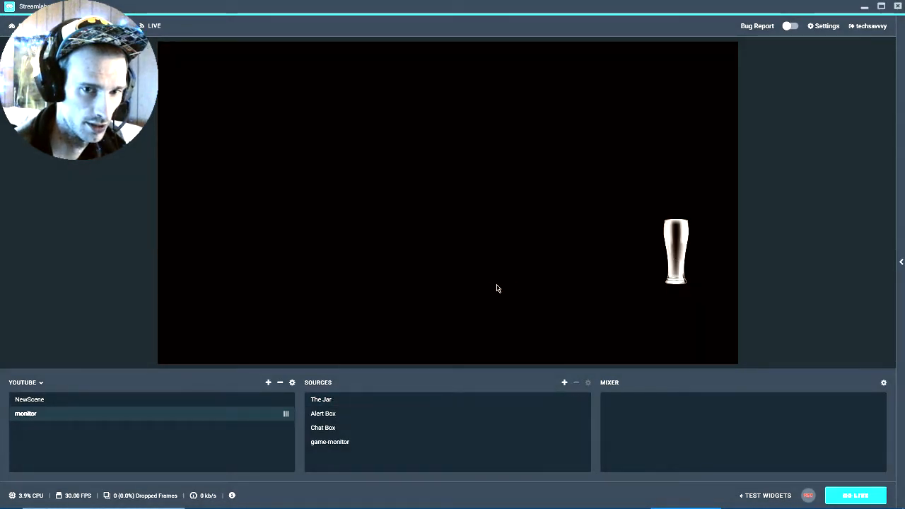
right_click(637, 276)
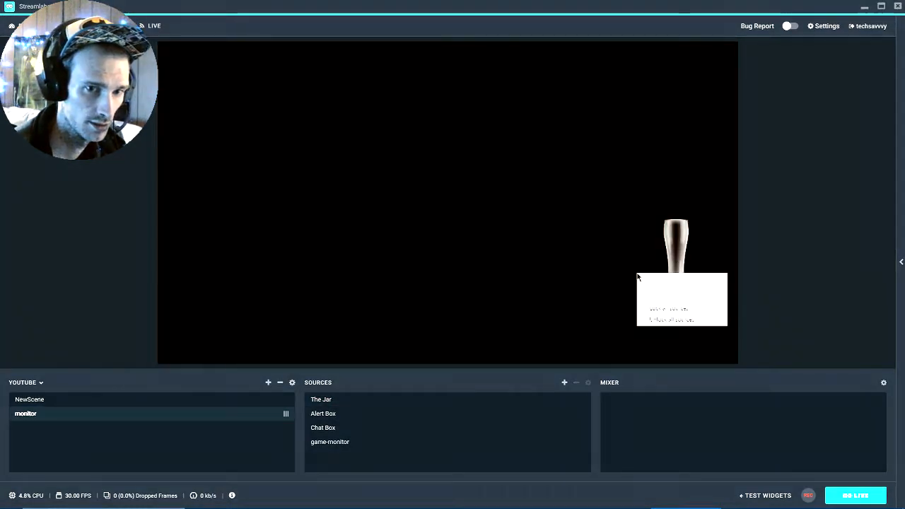
click(666, 316)
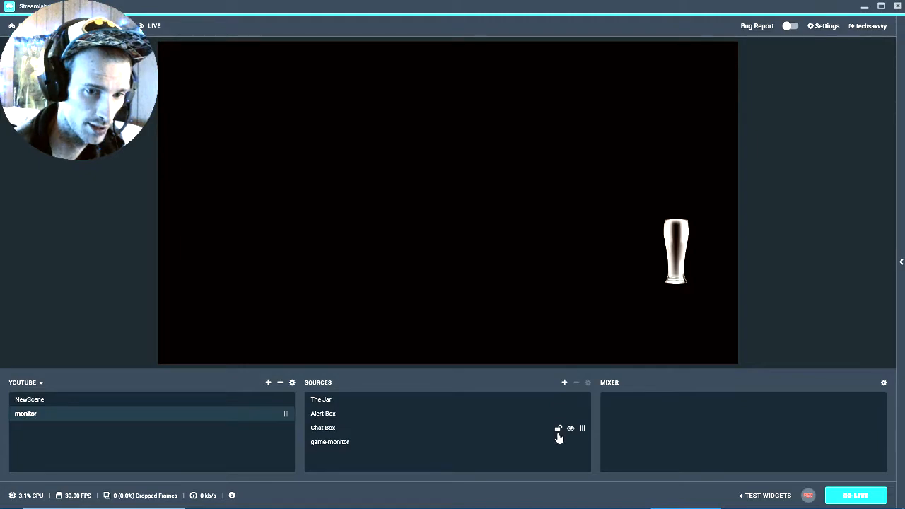
- Use the preview's source options to lock all sources in the monitor scene
right_click(568, 335)
right_click(497, 311)
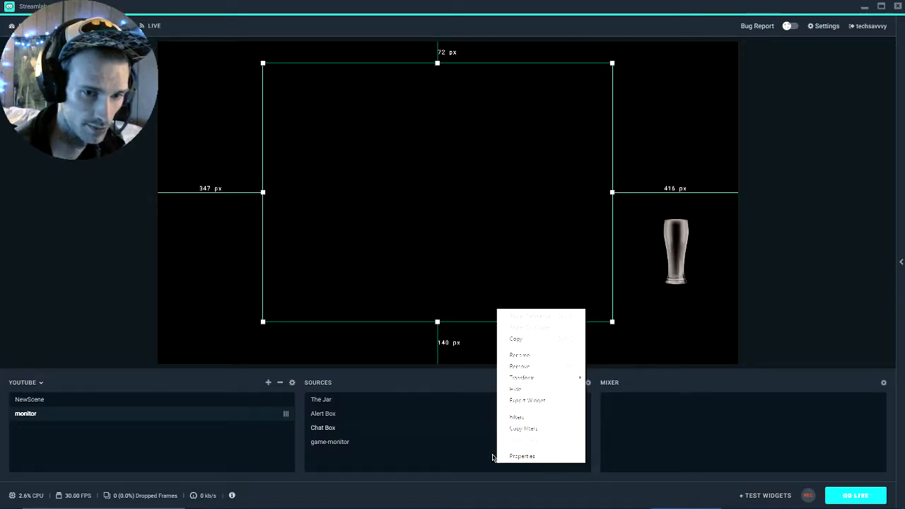
click(437, 450)
click(437, 445)
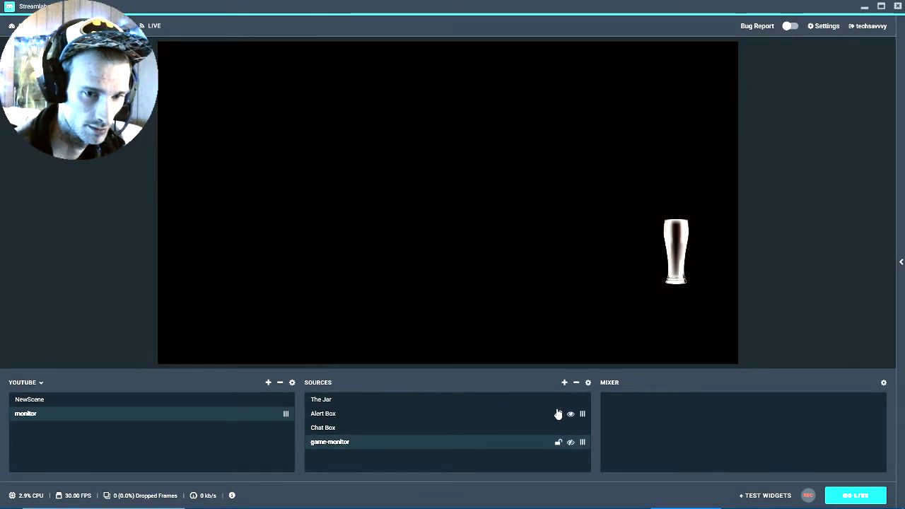
click(629, 311)
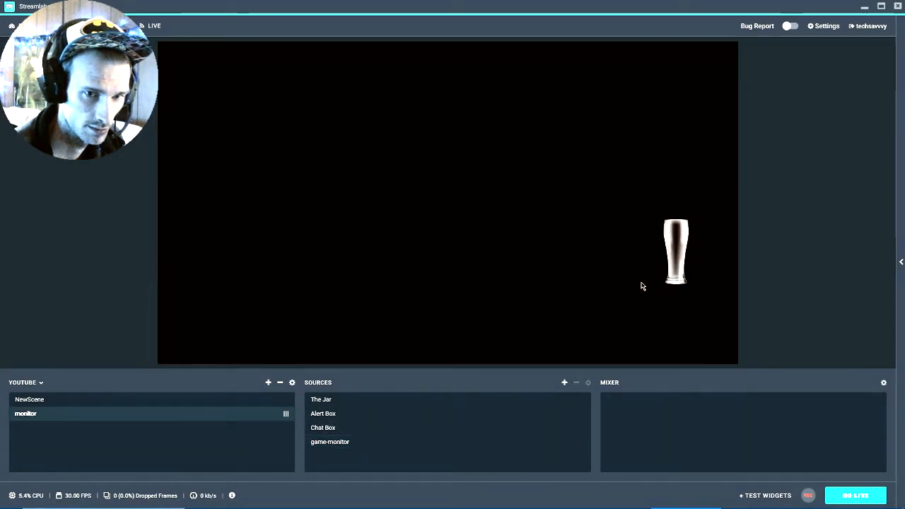
right_click(695, 234)
click(731, 276)
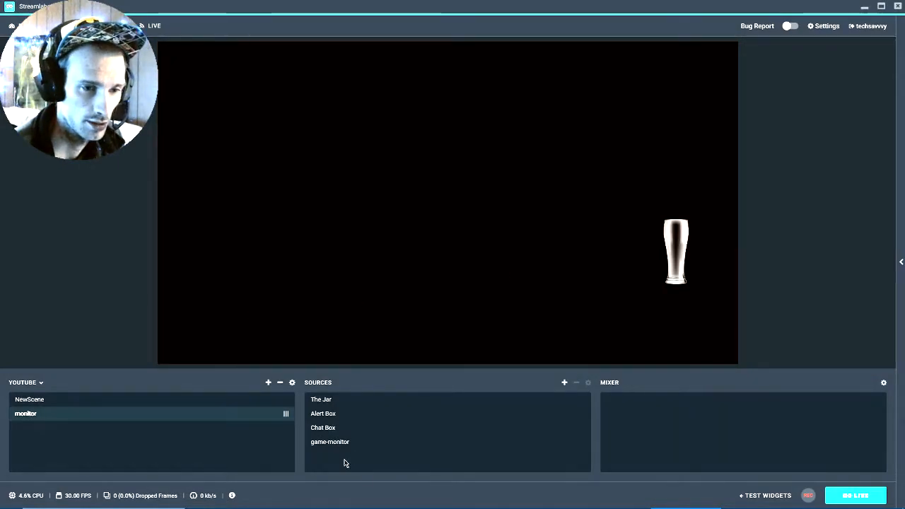
- Add the Viewer Count widget to the monitor scene under the name Viewer Count, accepting its default properties
click(564, 383)
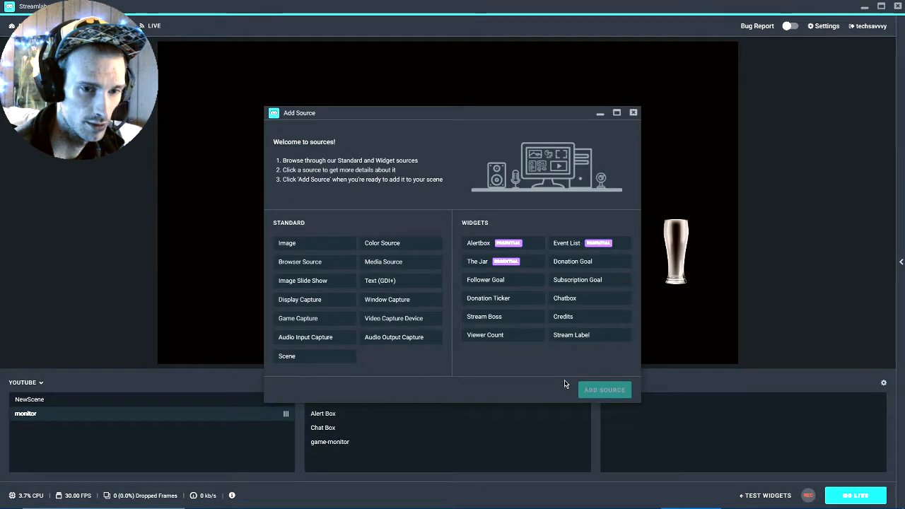
click(570, 299)
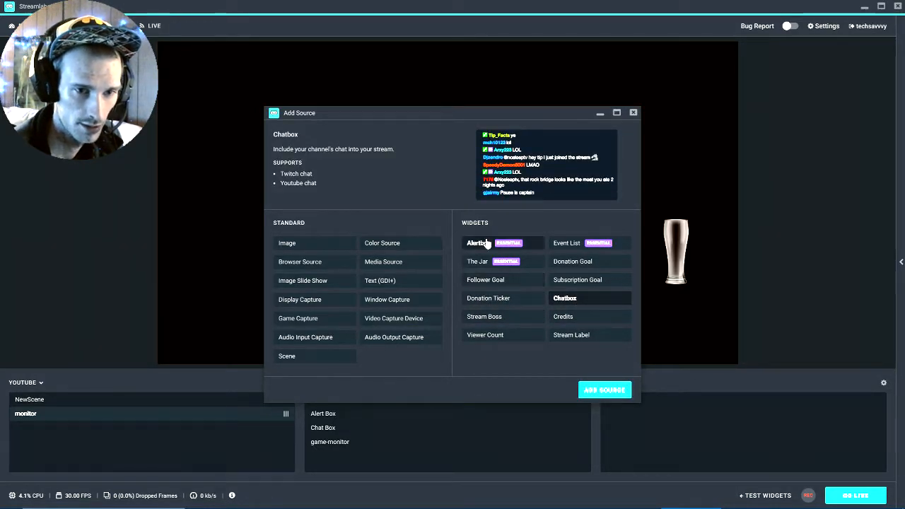
click(488, 335)
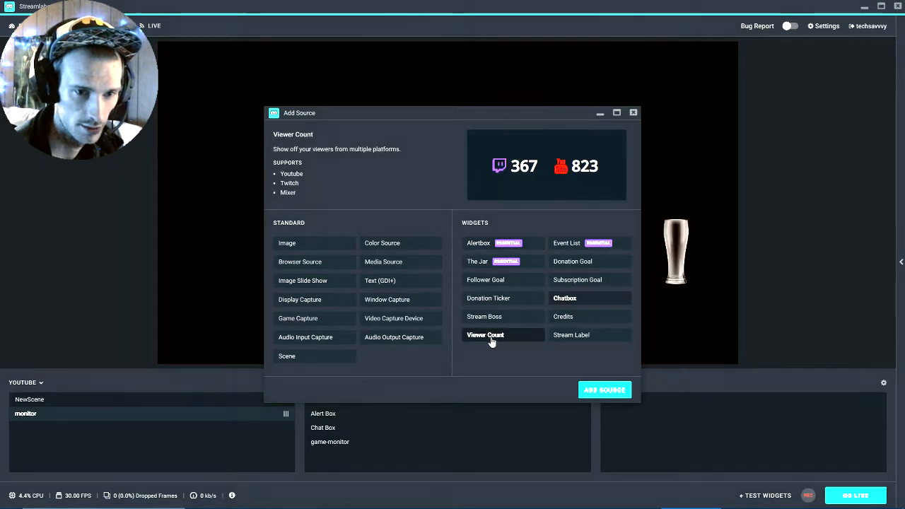
click(612, 391)
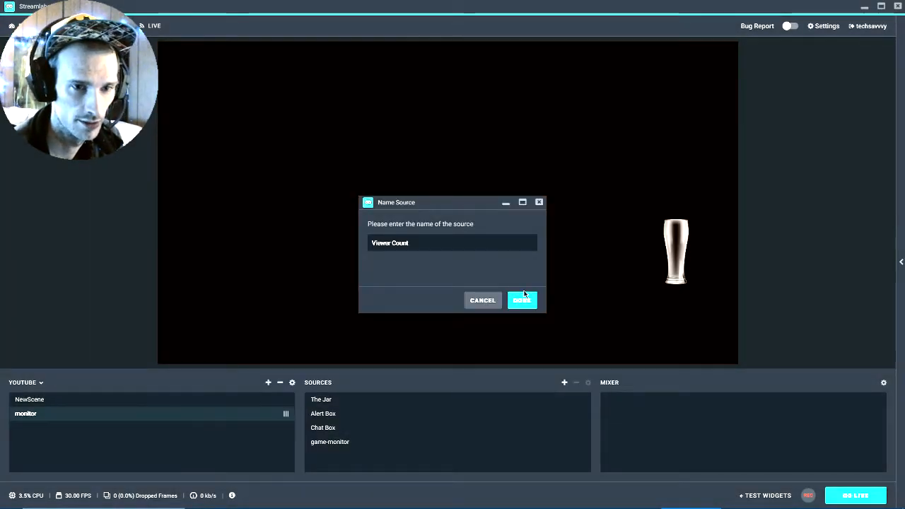
click(527, 302)
drag(341, 125, 522, 393)
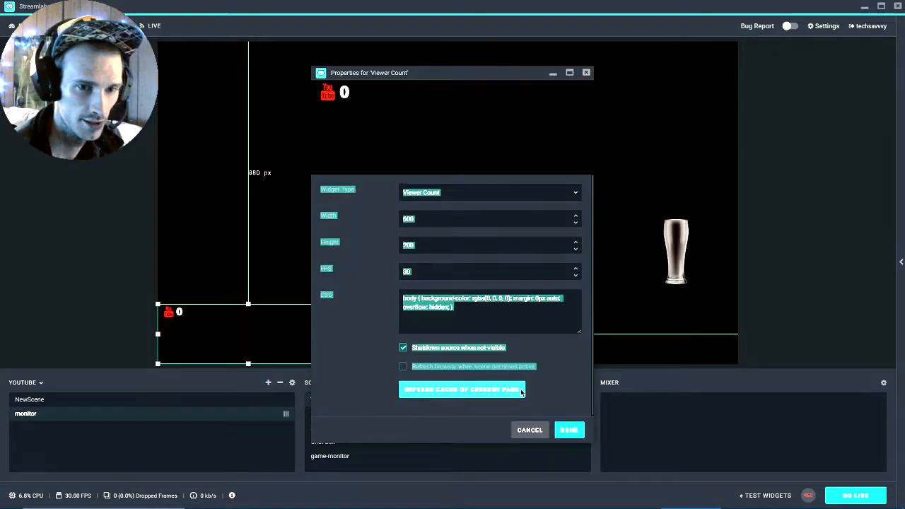
click(570, 433)
- Shrink Viewer Count from its lower-right corner until it sits about 1552 px from the canvas's right edge and 50 px from its bottom
drag(340, 364, 242, 331)
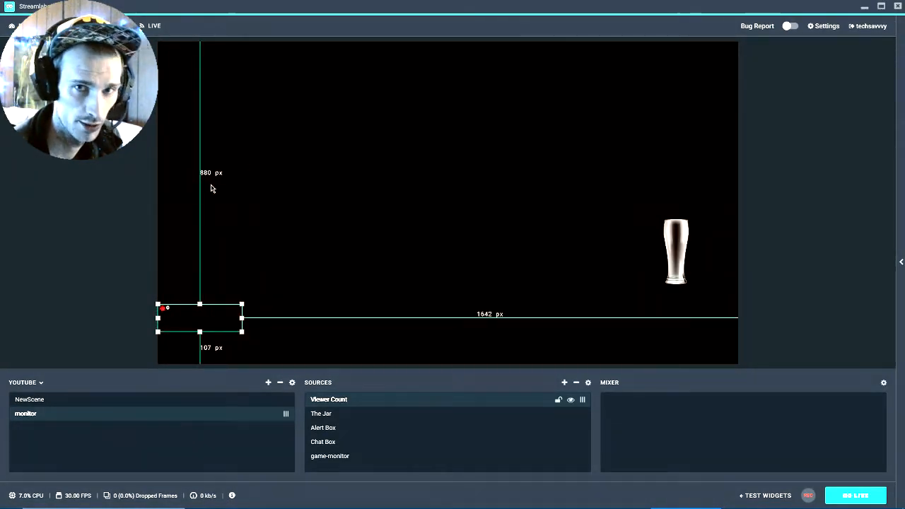
drag(241, 331, 303, 352)
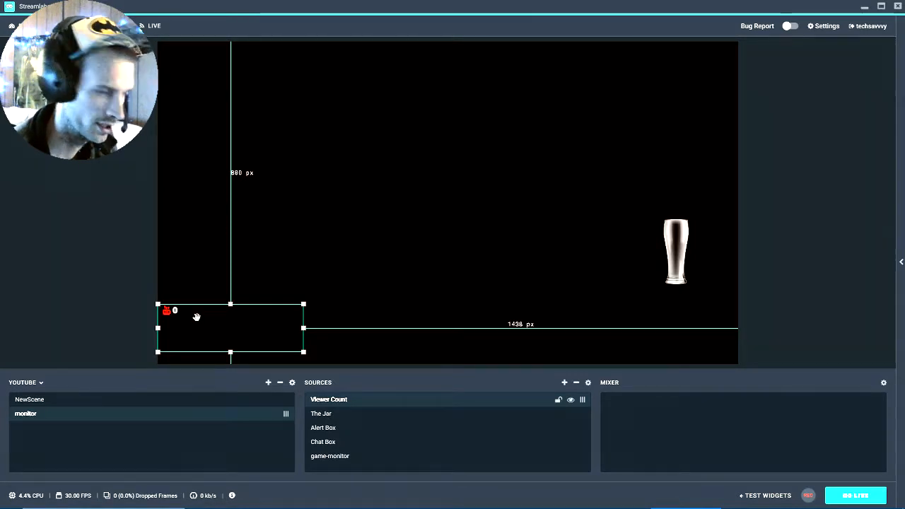
drag(302, 352, 256, 348)
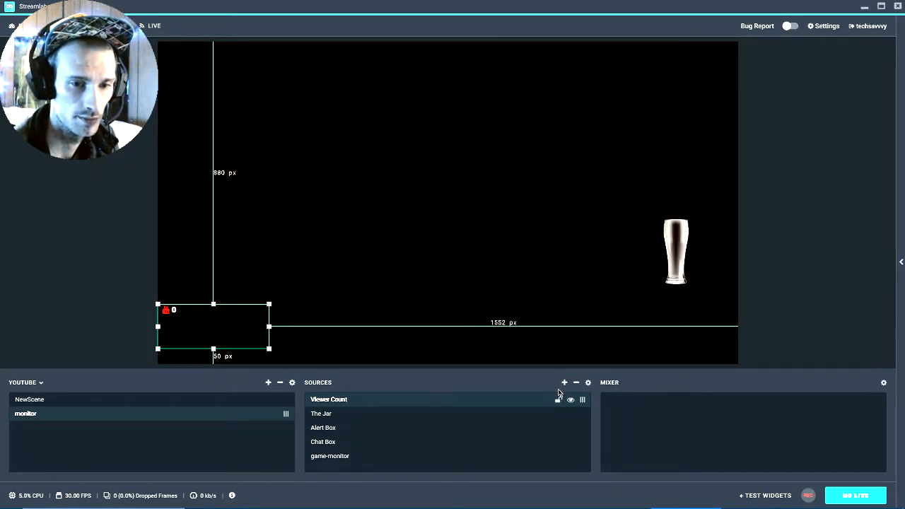
- Lock the Viewer Count source and move it below The Jar in the source order
click(558, 401)
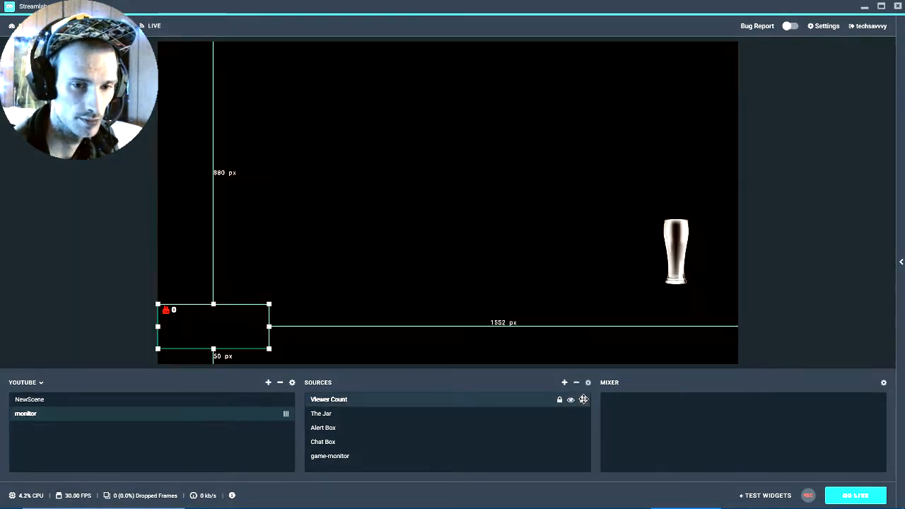
drag(583, 399, 578, 413)
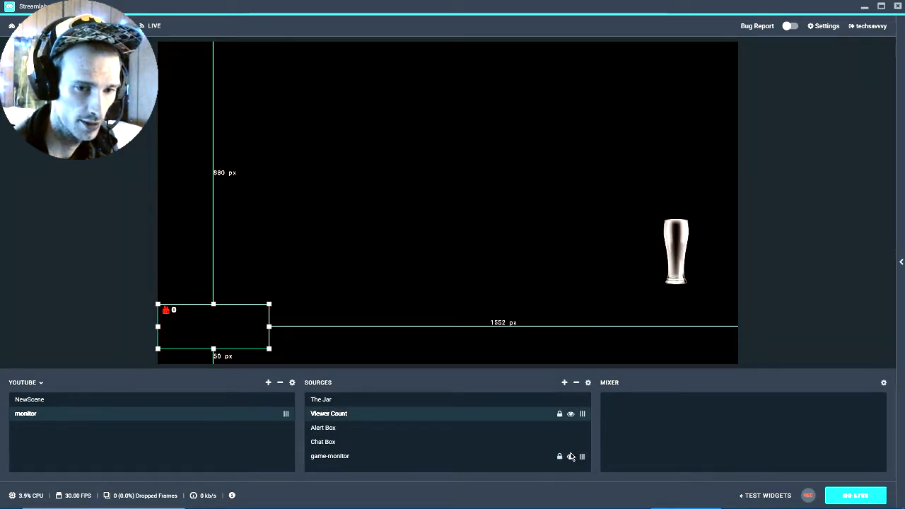
- With game-monitor temporarily shown, unlock The Jar and move it up to about 381 px from the canvas's top edge
click(571, 455)
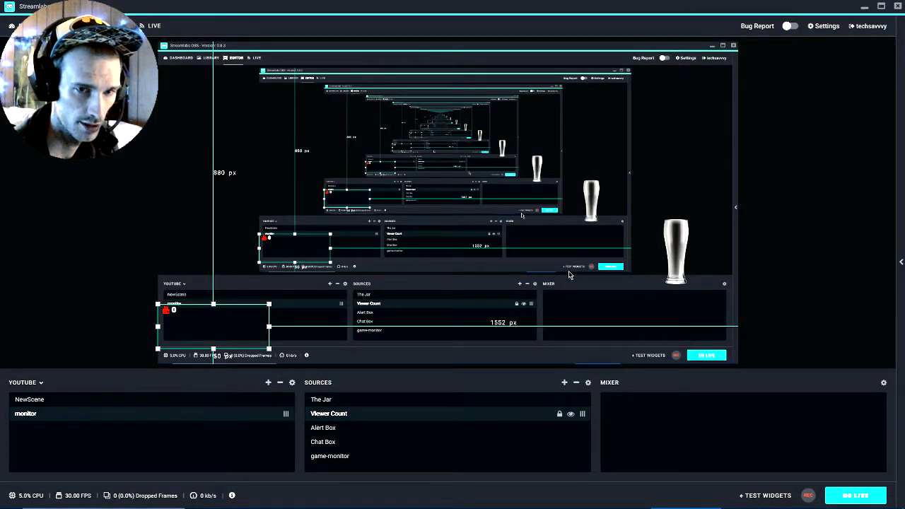
click(671, 254)
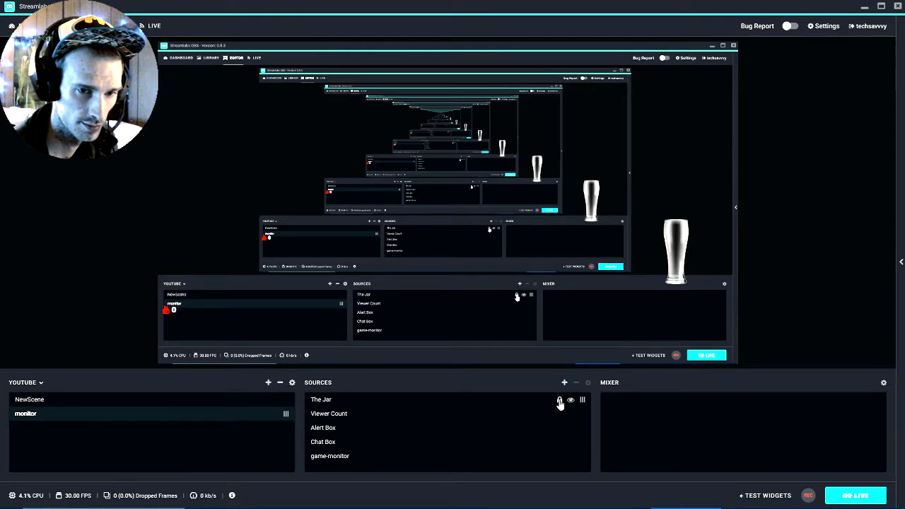
drag(675, 263, 678, 245)
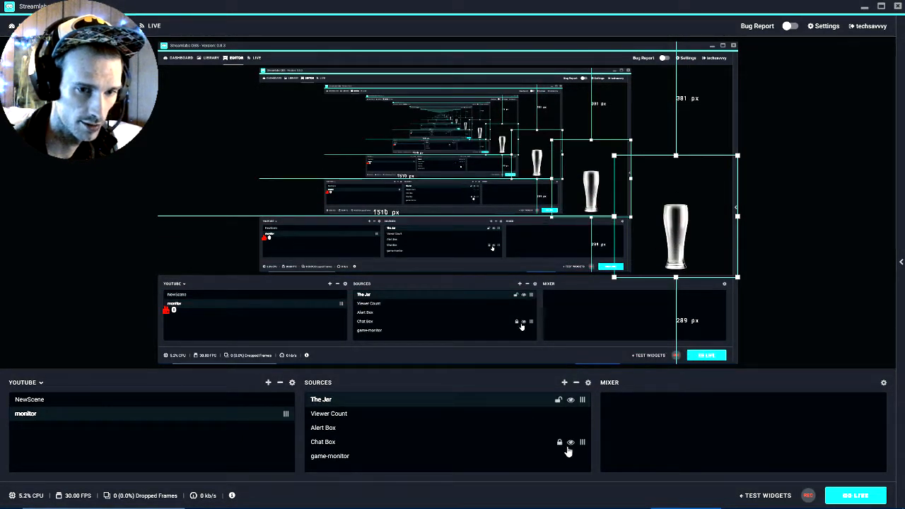
click(570, 456)
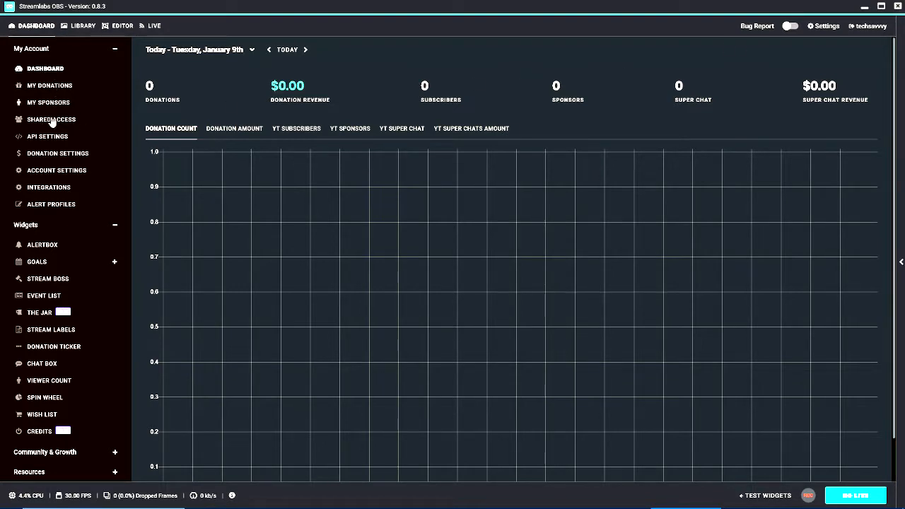
- Review the dashboard's Integrations and Account Settings pages and the Alertbox widget's General Settings
click(41, 187)
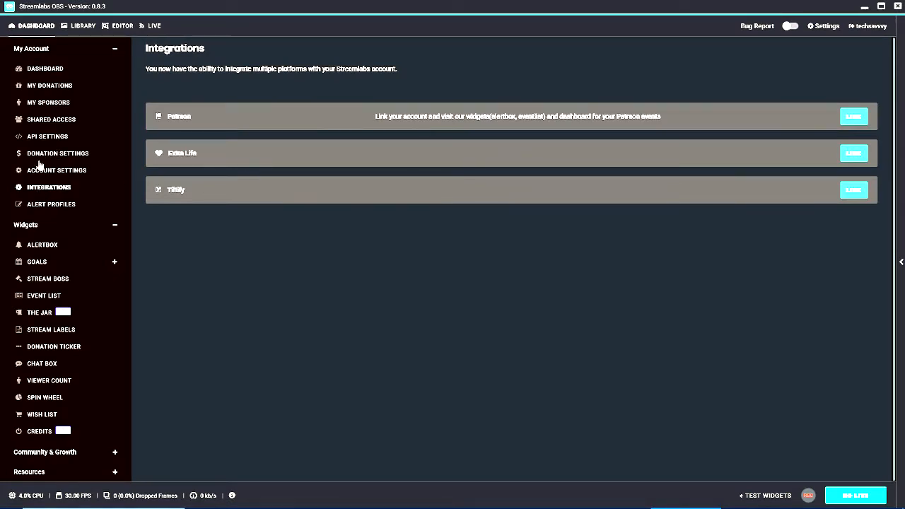
click(44, 172)
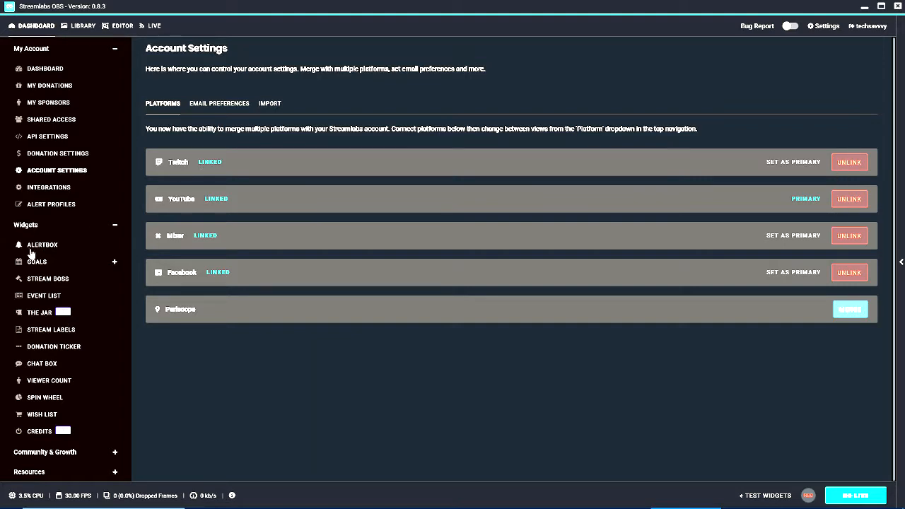
click(48, 246)
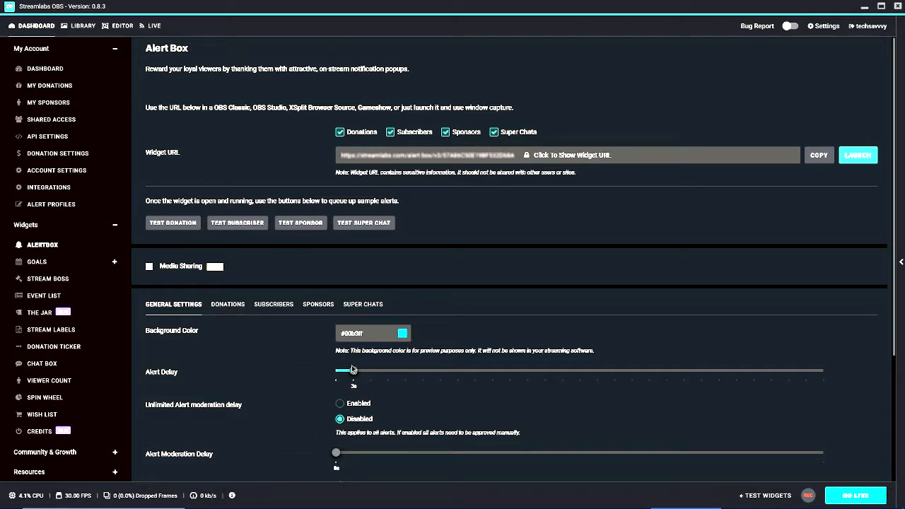
drag(895, 319, 883, 435)
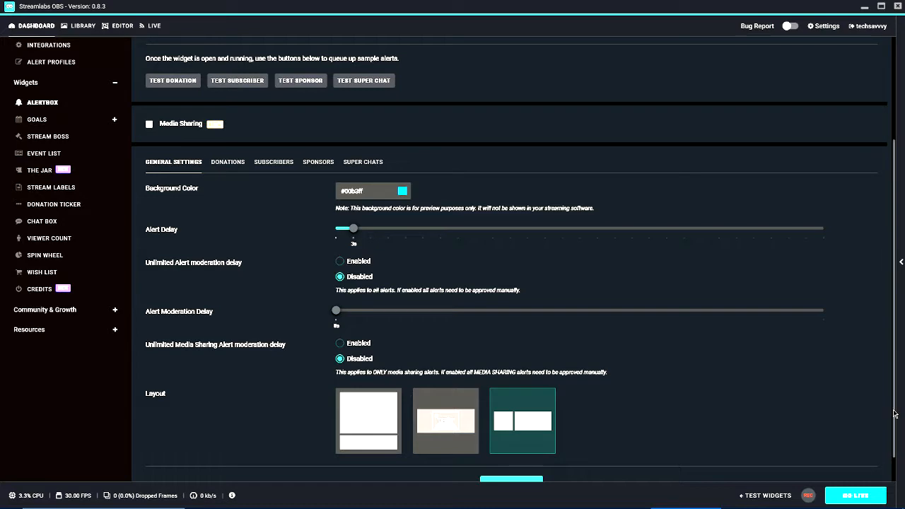
drag(894, 414, 892, 447)
scroll(898, 417, up, 2)
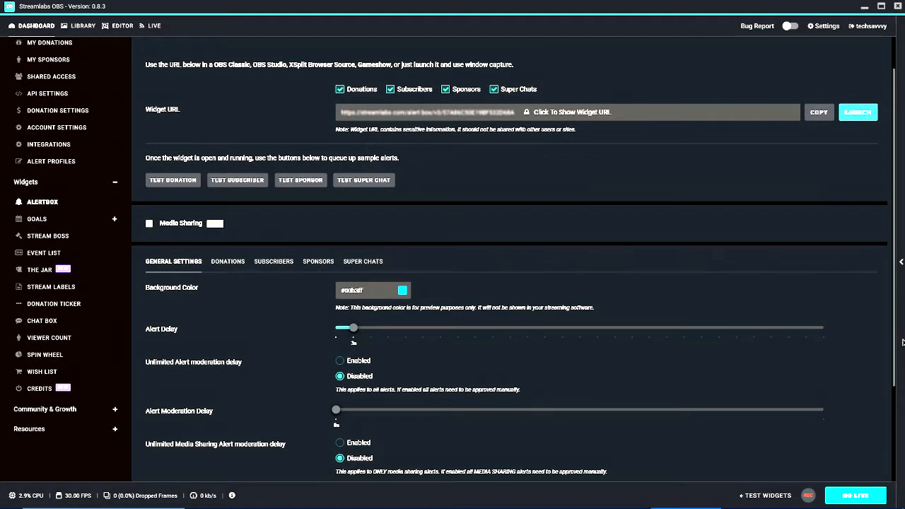
- Review the Alertbox's Donations settings and look into the Media Gallery for the donation alert's image, cancelling without a choice
click(227, 262)
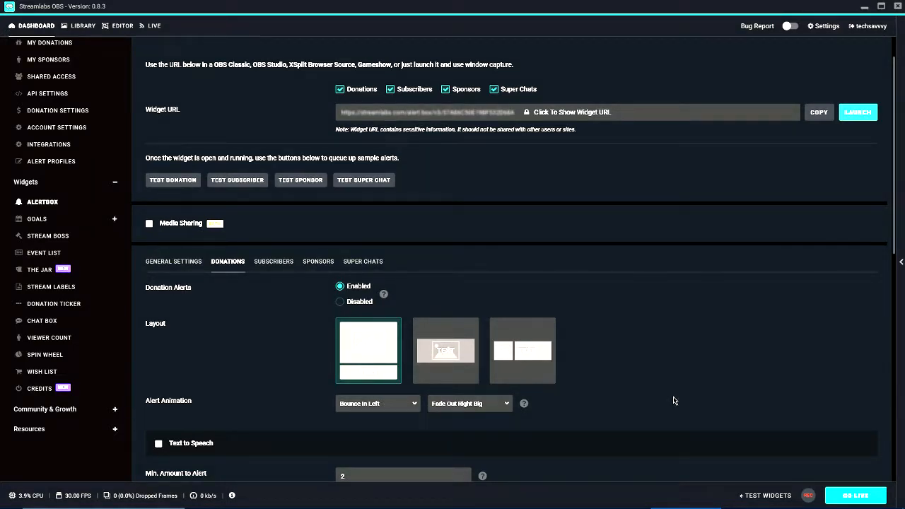
scroll(674, 401, down, 2)
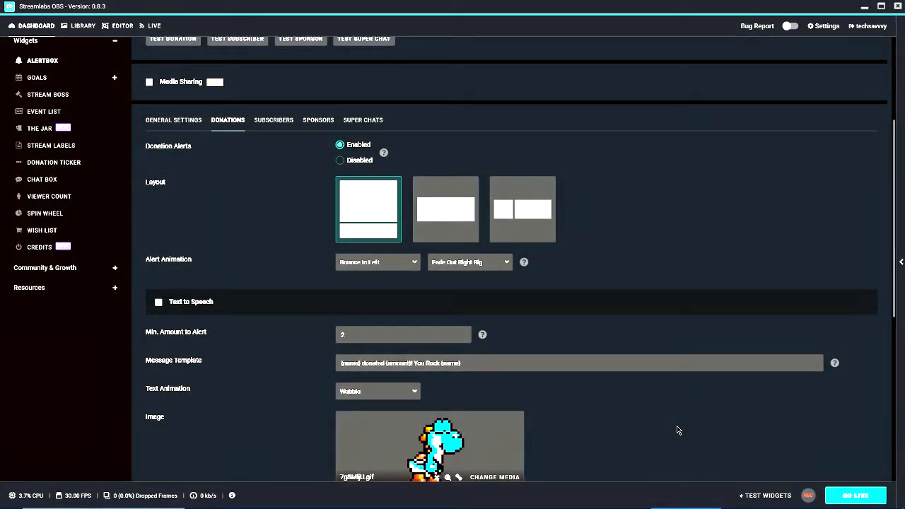
scroll(675, 422, down, 2)
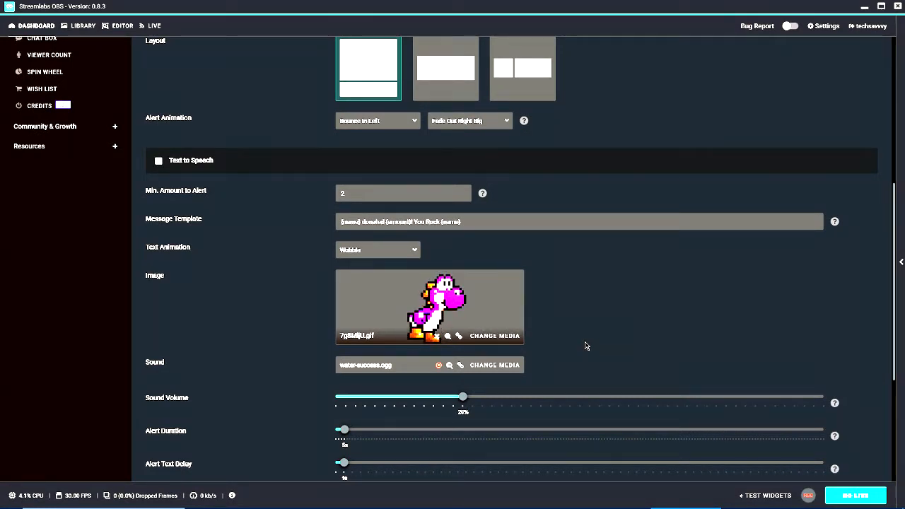
click(495, 335)
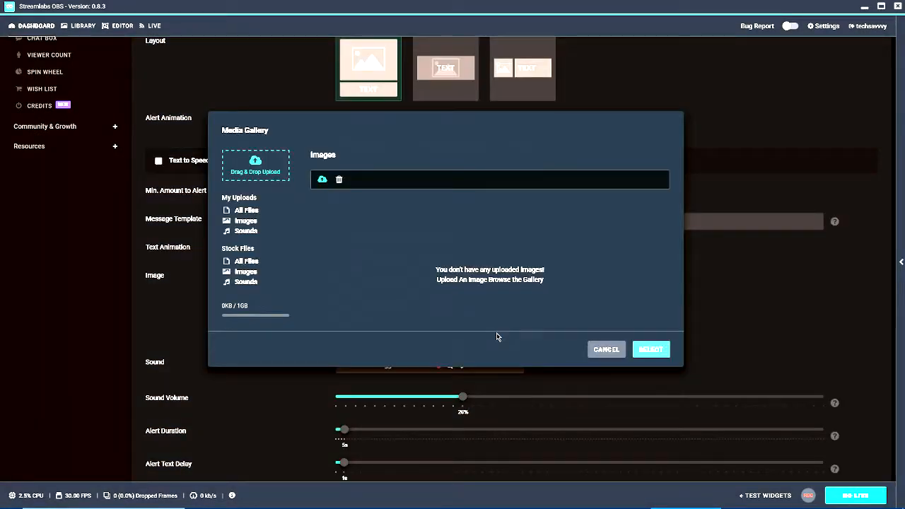
click(606, 350)
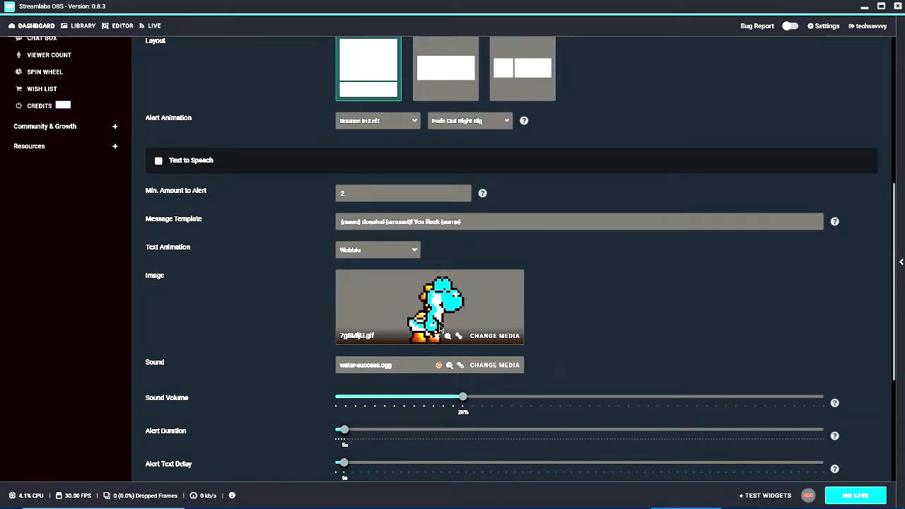
- Browse the Media Gallery's uploaded files and stock files, highlight the Bonus 3 sound, and cancel without applying it
click(481, 338)
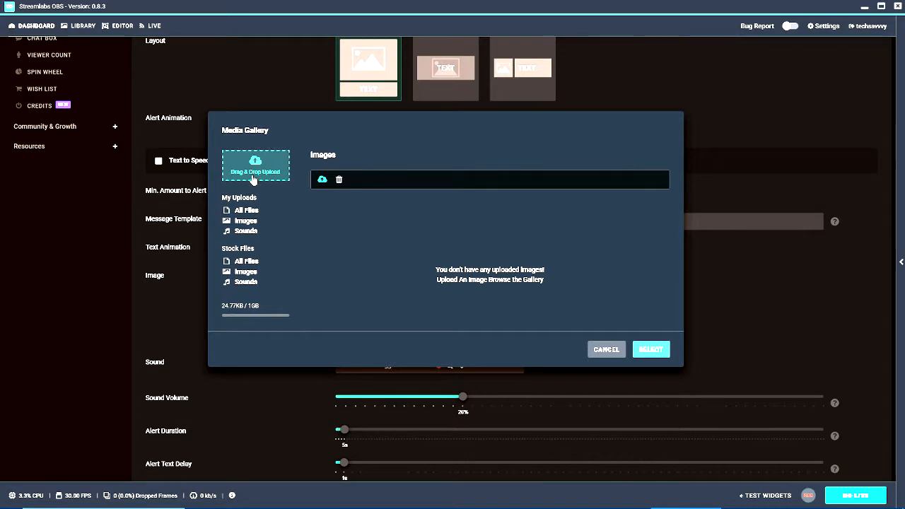
click(247, 210)
mouse_move(364, 237)
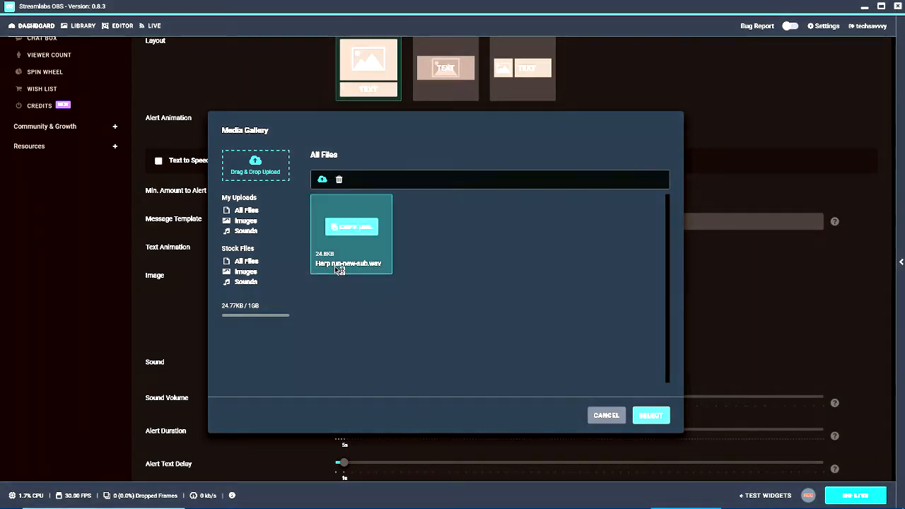
click(253, 222)
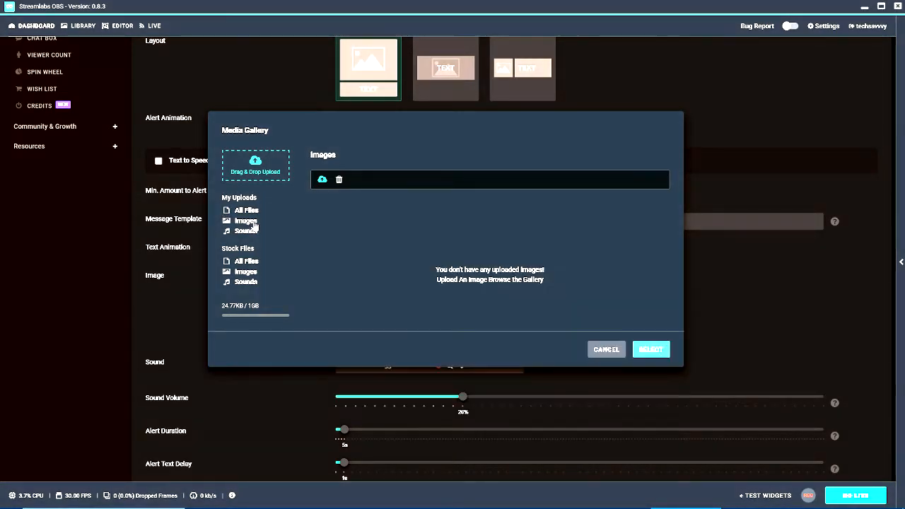
click(252, 232)
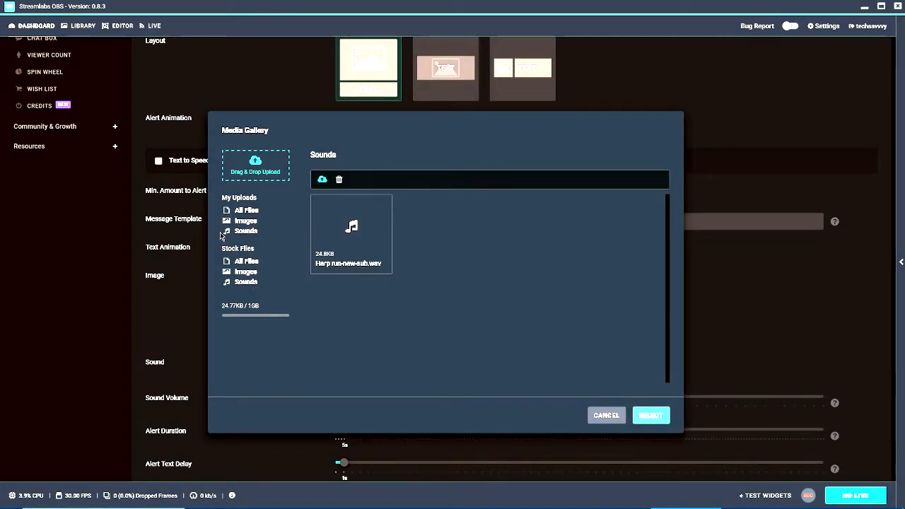
click(248, 262)
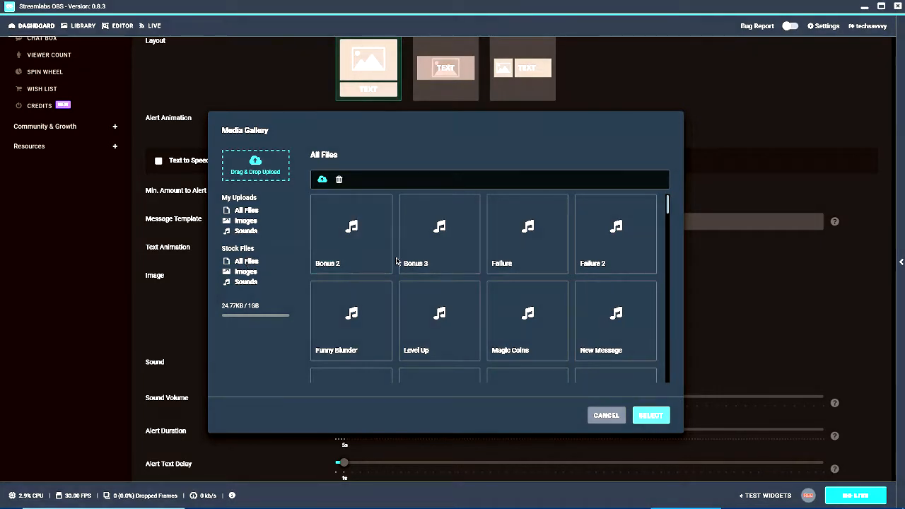
click(445, 272)
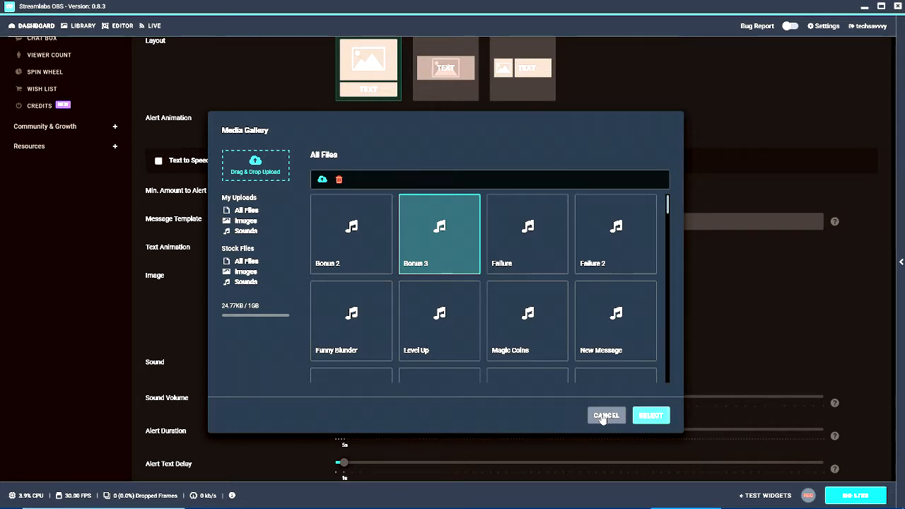
click(604, 416)
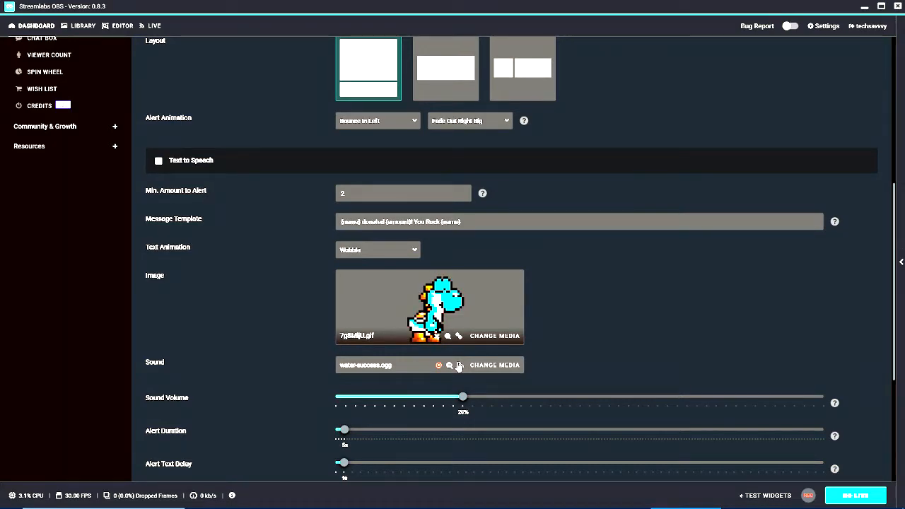
- Review the donation alert's Donation GIFs options and Font Settings in the Alertbox widget without changing them
scroll(623, 358, down, 3)
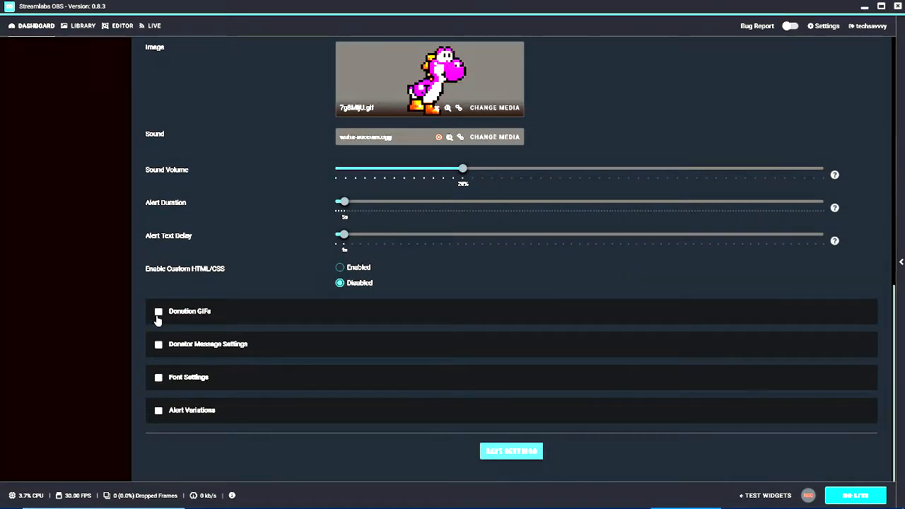
click(158, 315)
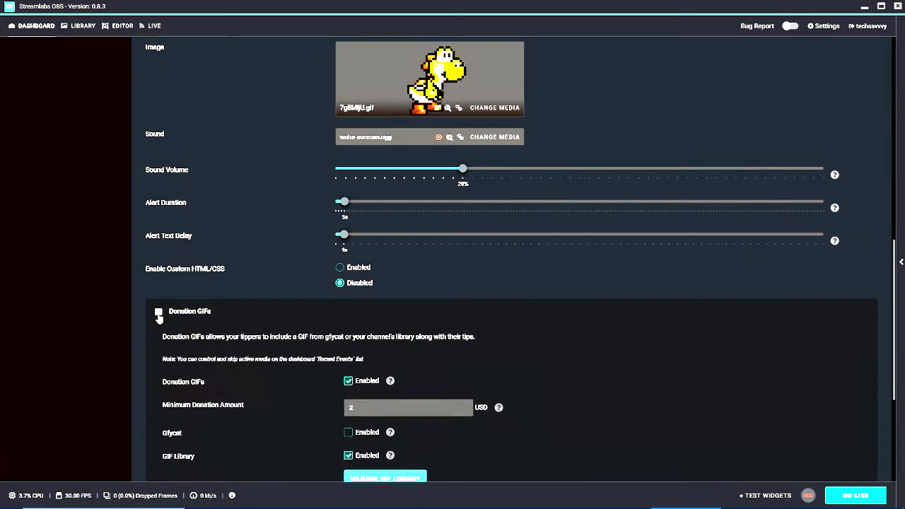
click(158, 316)
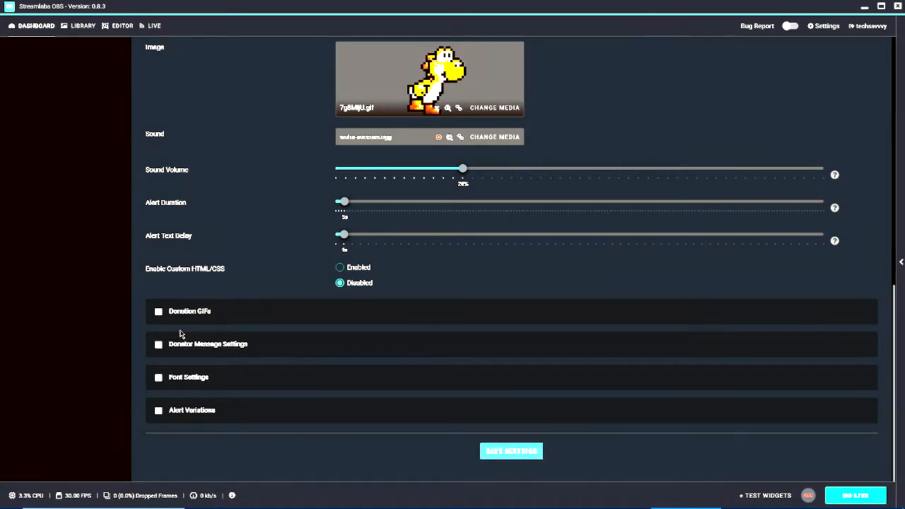
click(159, 377)
scroll(160, 383, down, 3)
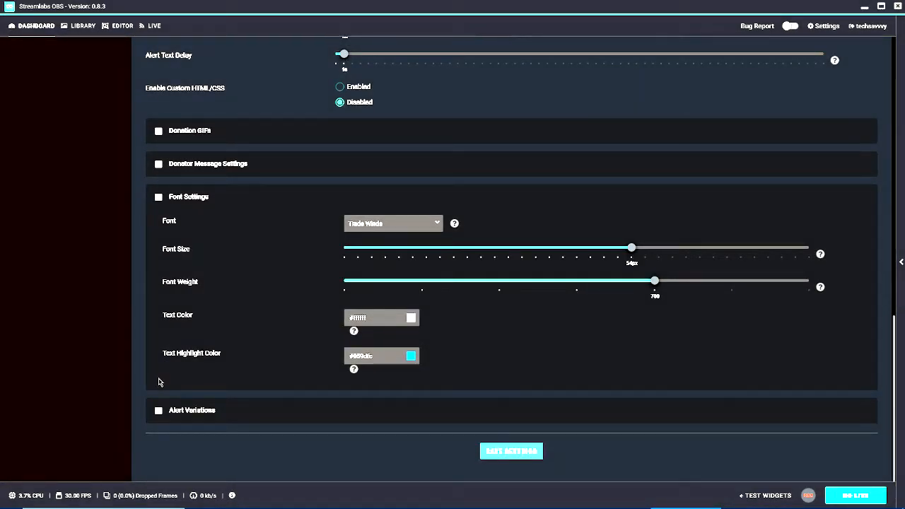
scroll(160, 382, up, 10)
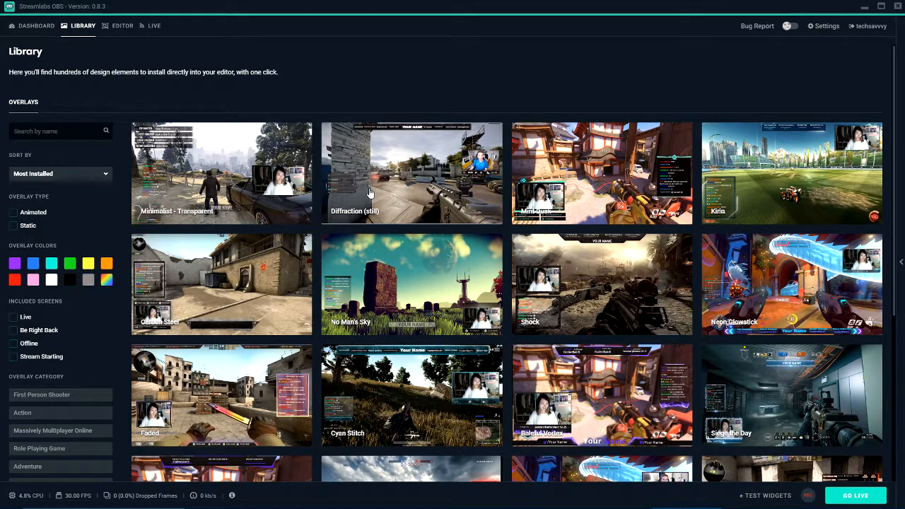
- Preview the Diffraction (still) overlay's Stream Starting, Be Right Back and Live screens in the Library, then return to the overlay listing
click(369, 190)
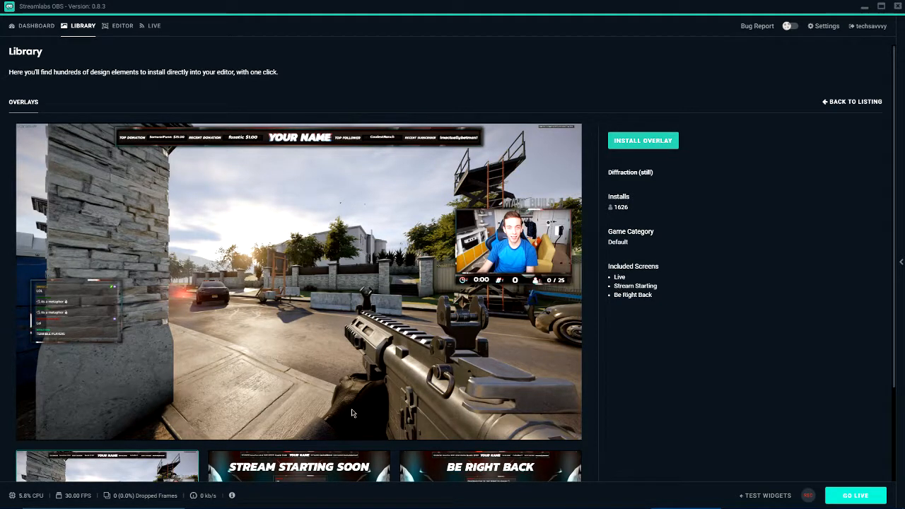
click(252, 477)
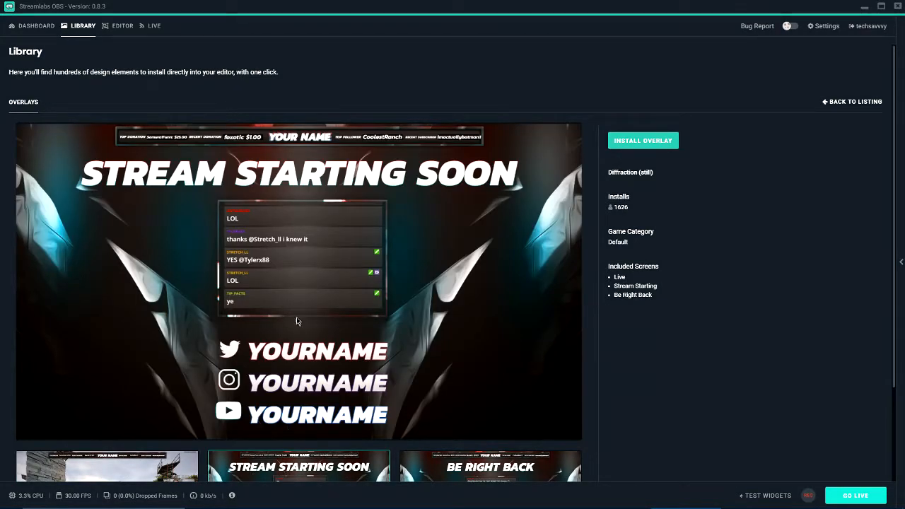
click(436, 467)
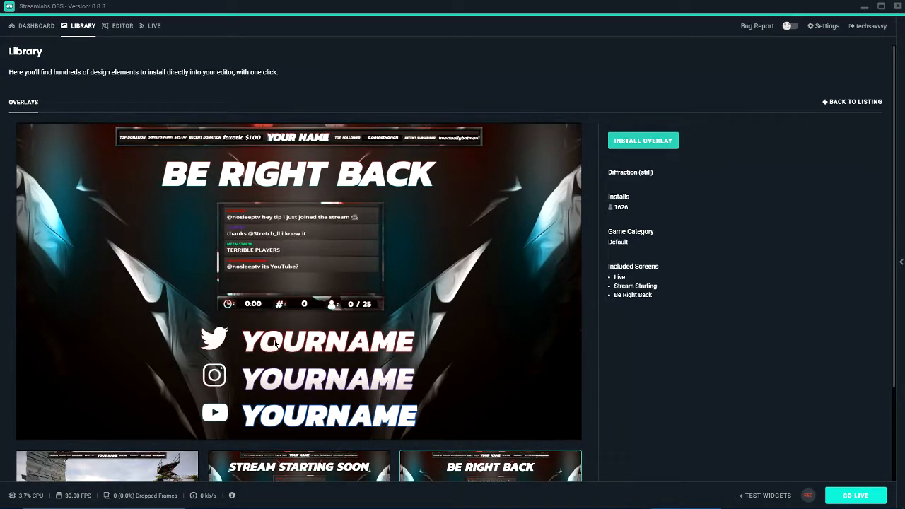
click(154, 472)
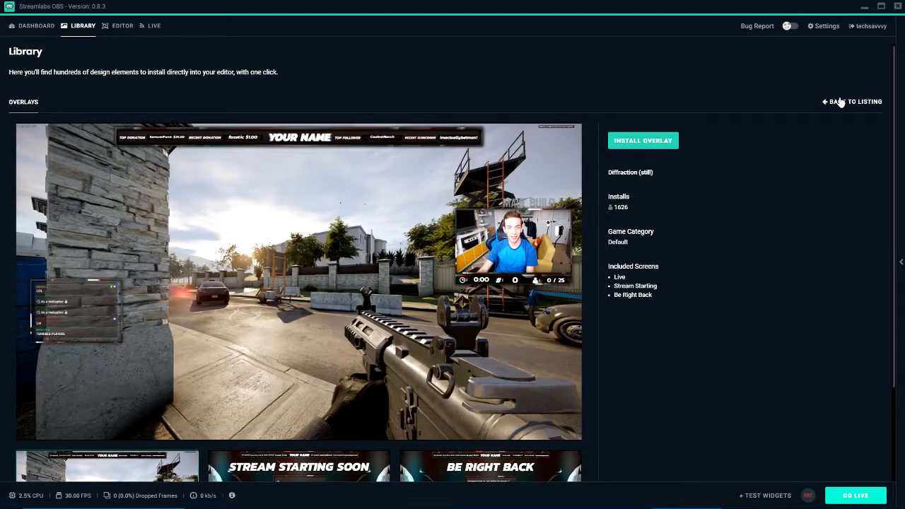
click(866, 105)
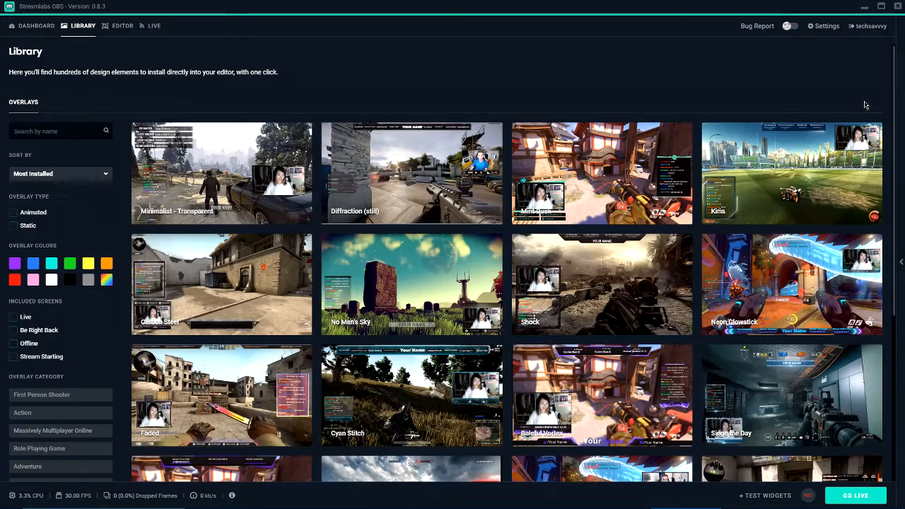
- Return to the editor, display the widget test options and trigger a Subscriber test alert
click(118, 25)
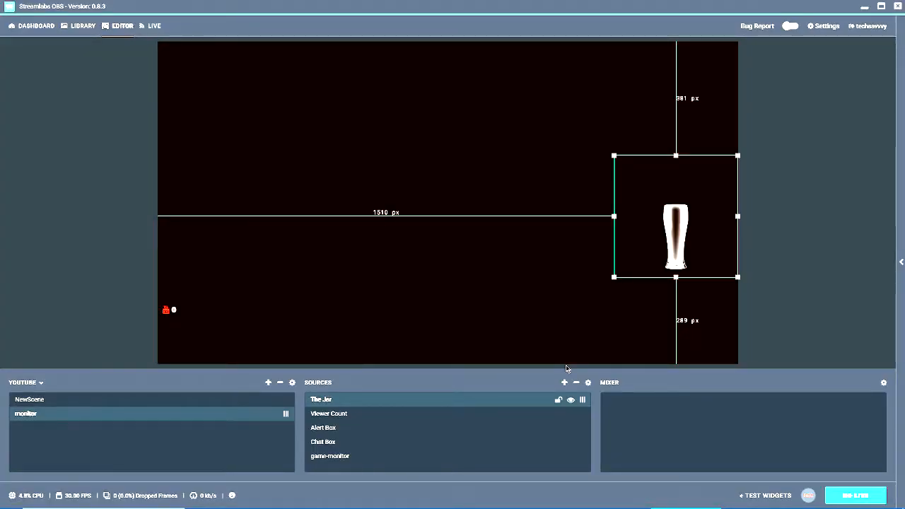
drag(568, 369, 317, 435)
click(760, 495)
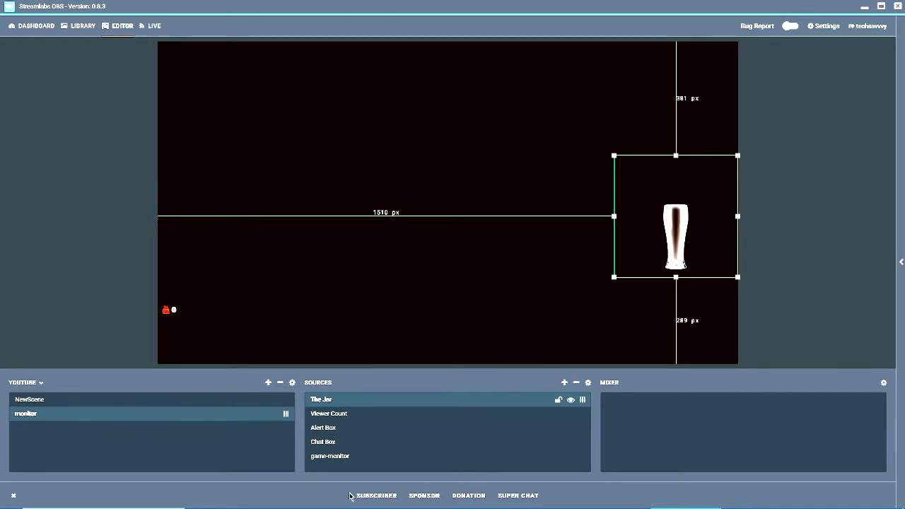
click(13, 495)
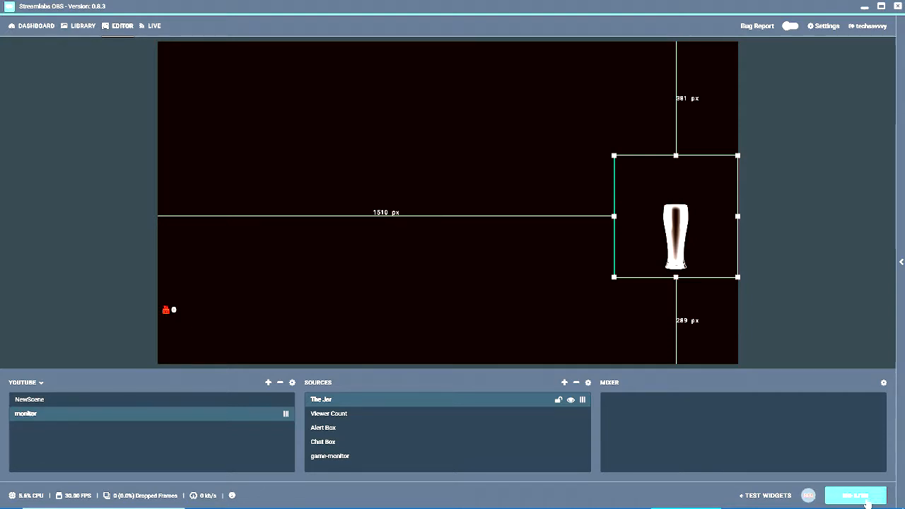
click(753, 496)
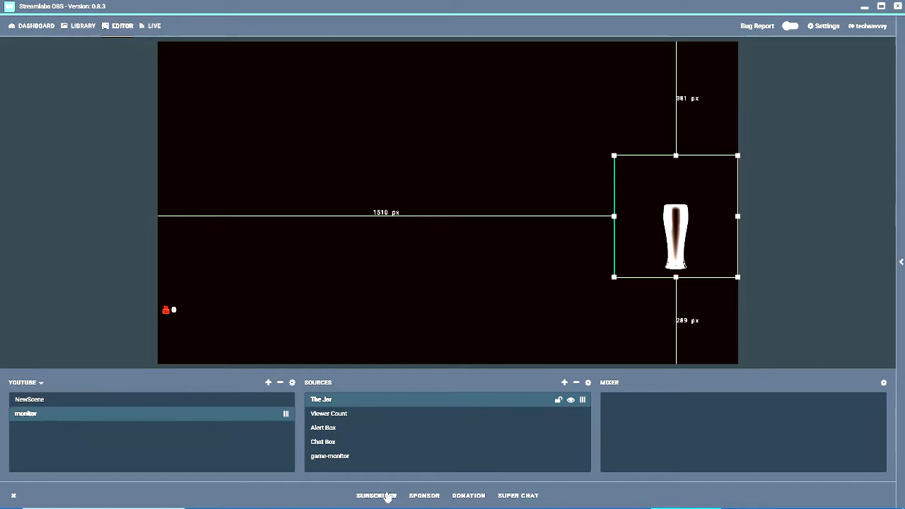
click(388, 497)
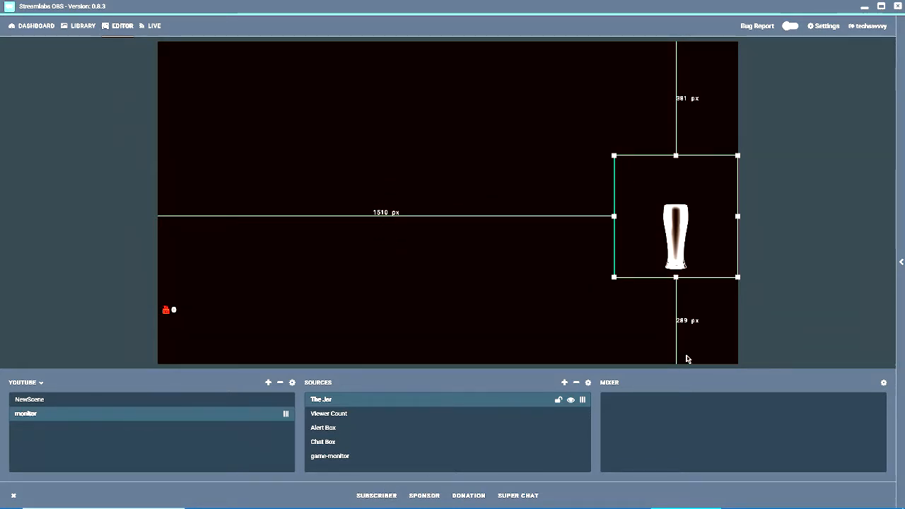
- Review the desktop audio and microphone device assignments in the Audio settings and close the settings unchanged
click(826, 25)
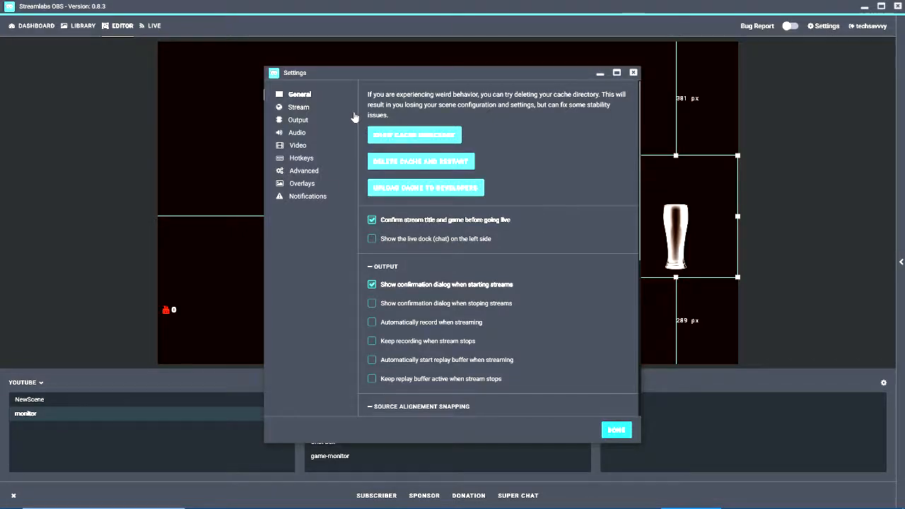
click(297, 133)
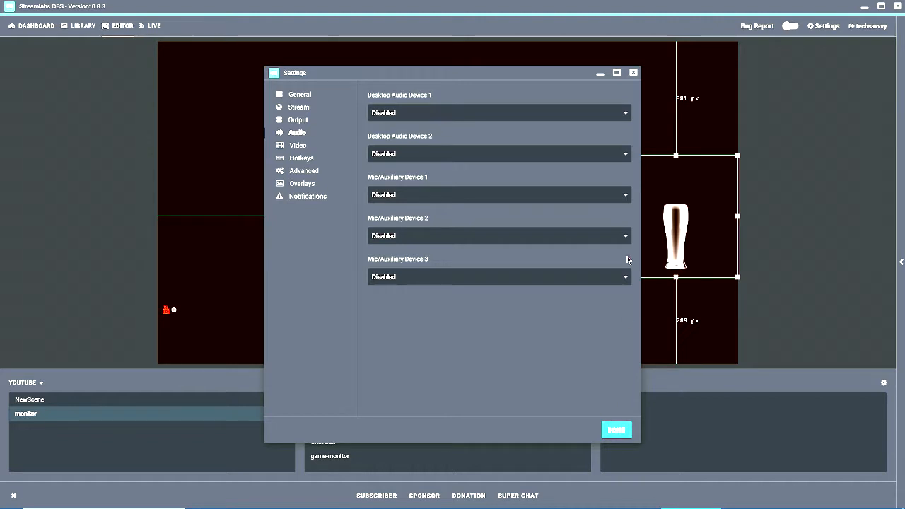
click(633, 73)
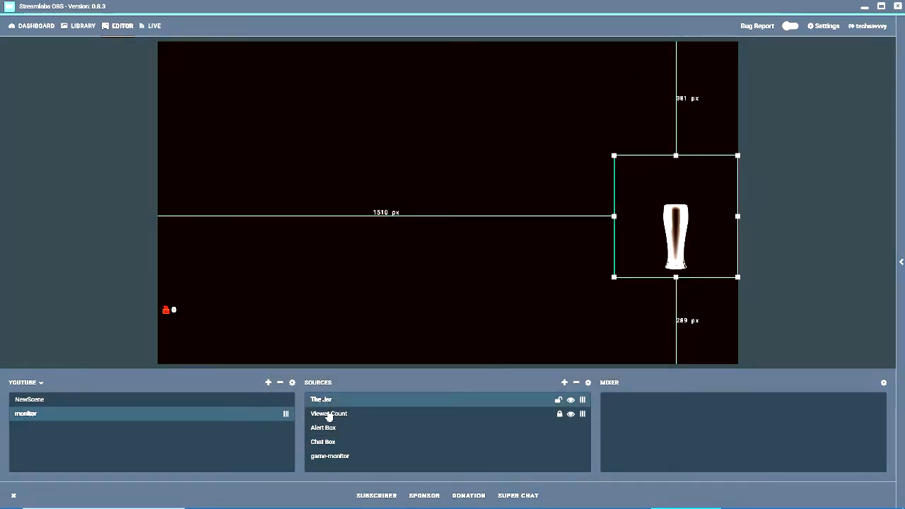
- Lock The Jar source in the monitor scene and trigger a Sponsor test alert
click(558, 400)
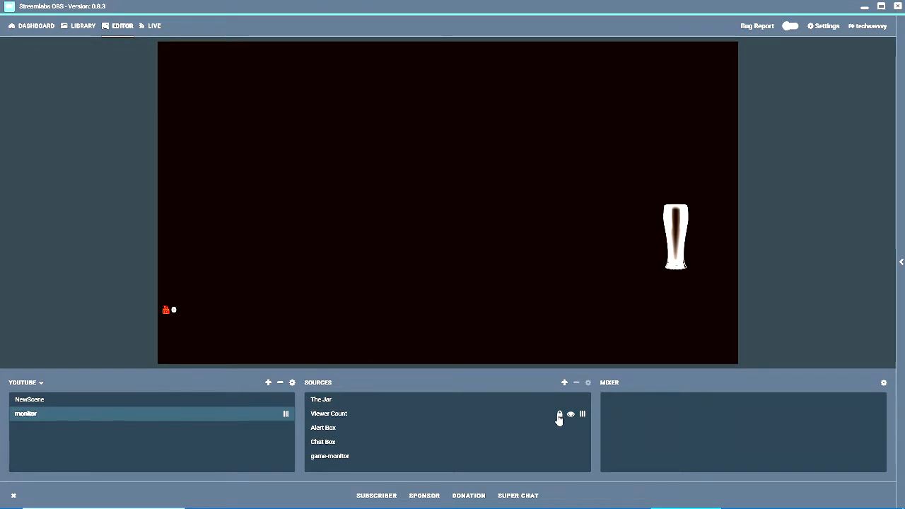
click(424, 497)
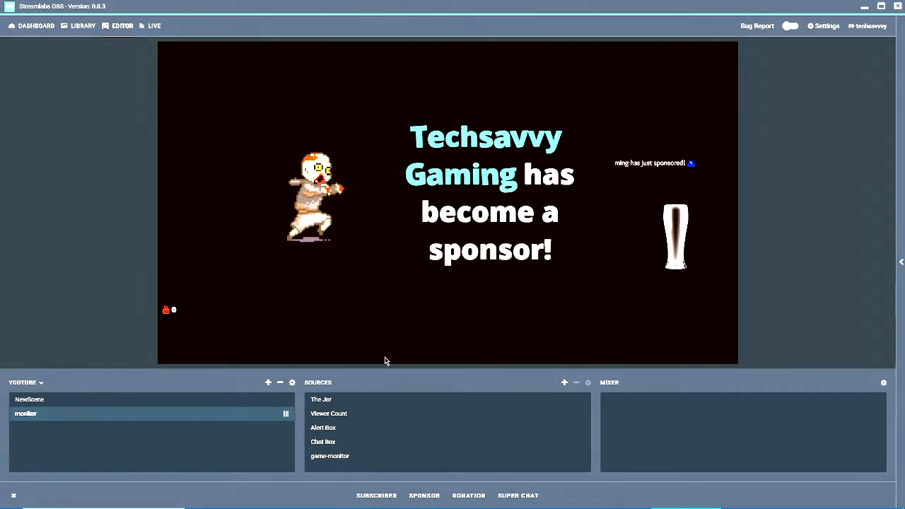
- Review the available widget sources without adding one, and trigger a Donation test alert
click(565, 382)
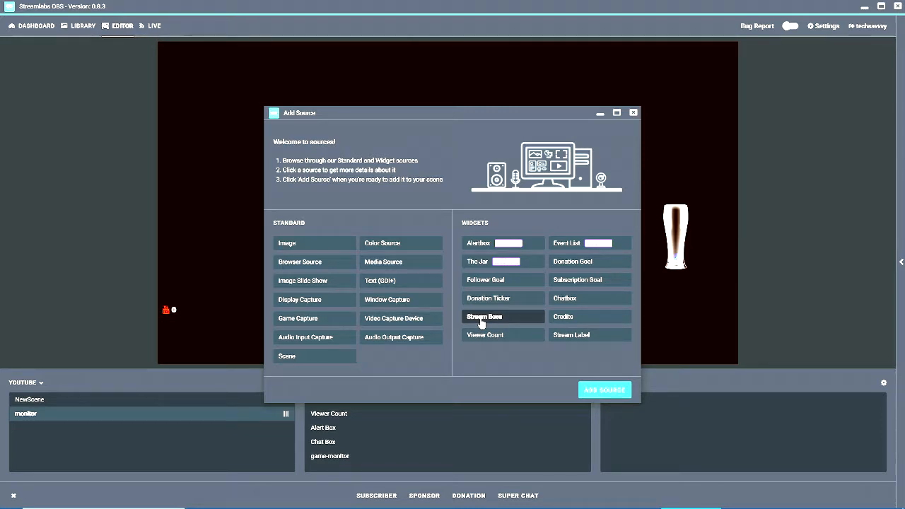
drag(482, 318, 590, 336)
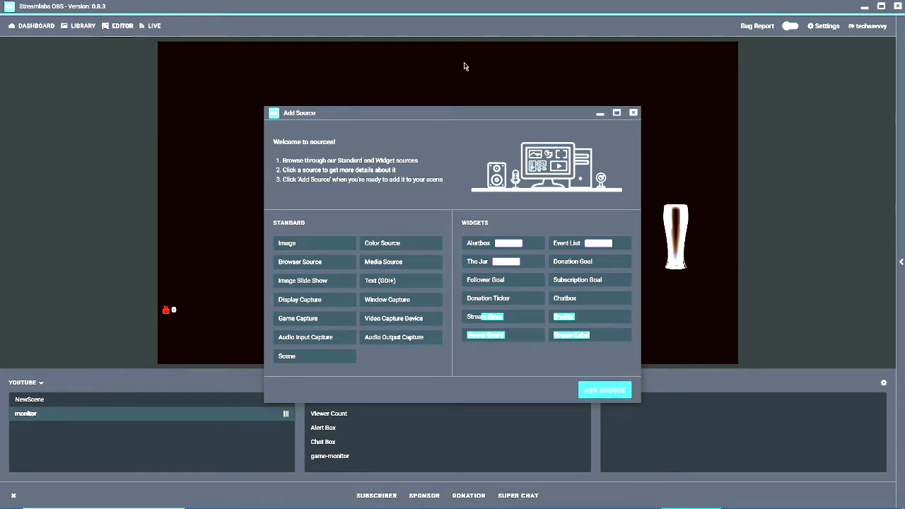
click(632, 112)
click(478, 491)
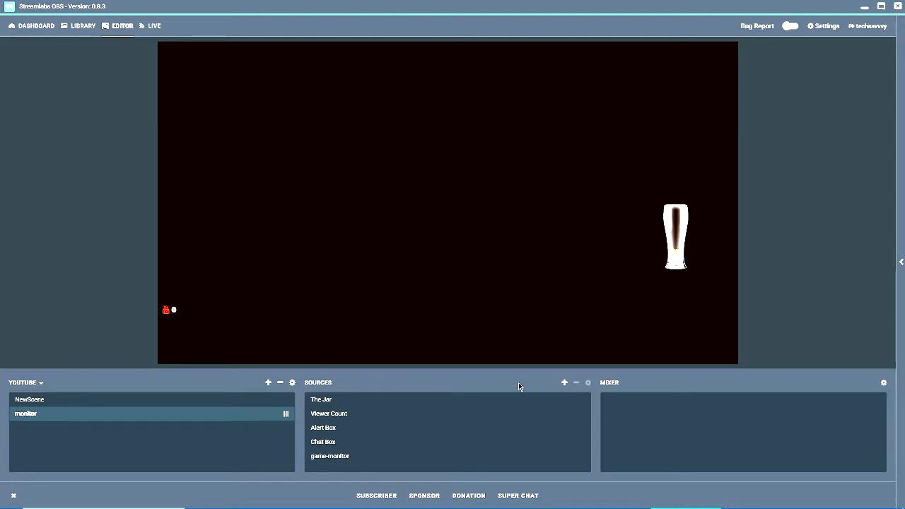
- Review the Live view's recent events and enlarge its preview to the maximum size
mouse_move(521, 455)
click(154, 25)
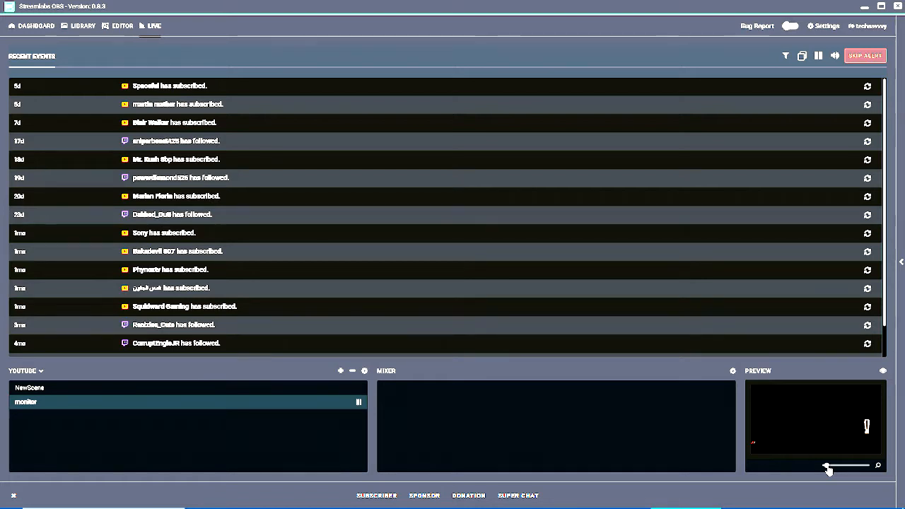
drag(828, 470, 875, 465)
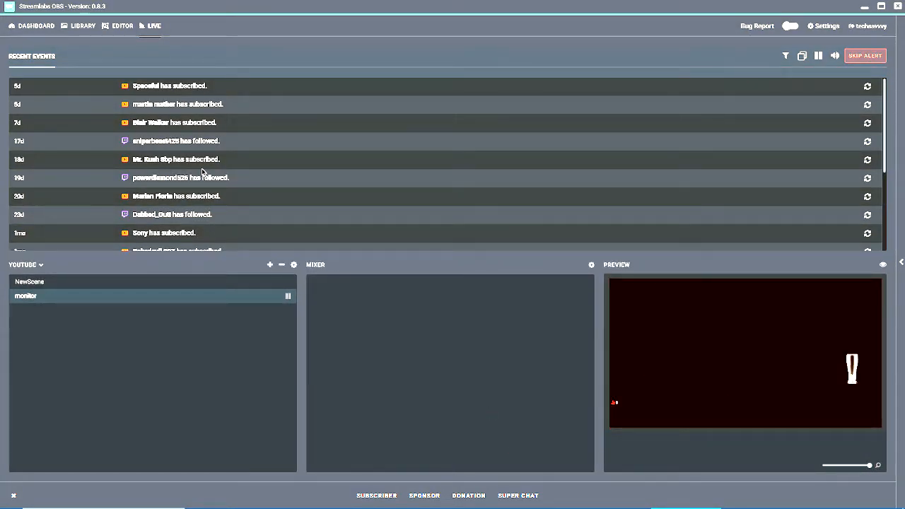
- Make the game-monitor source visible in the editor and enlarge the scene preview in the Live view to its maximum
click(119, 25)
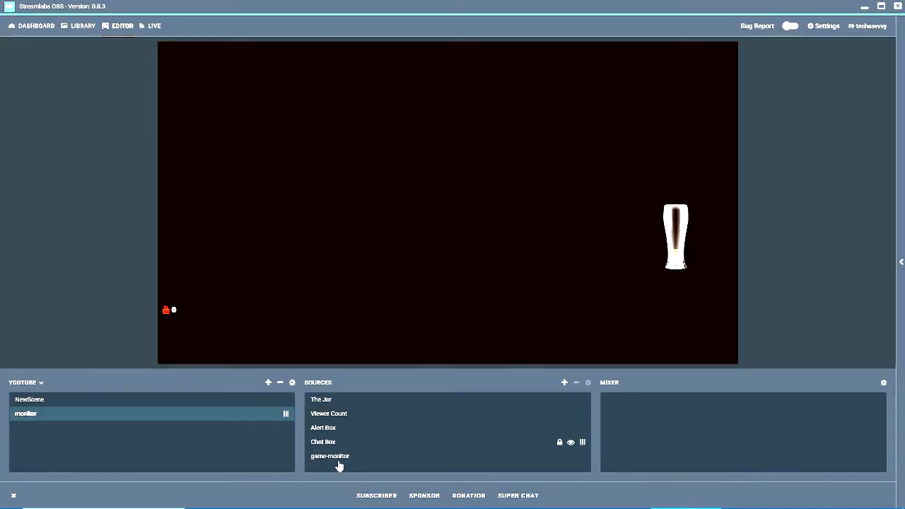
click(570, 457)
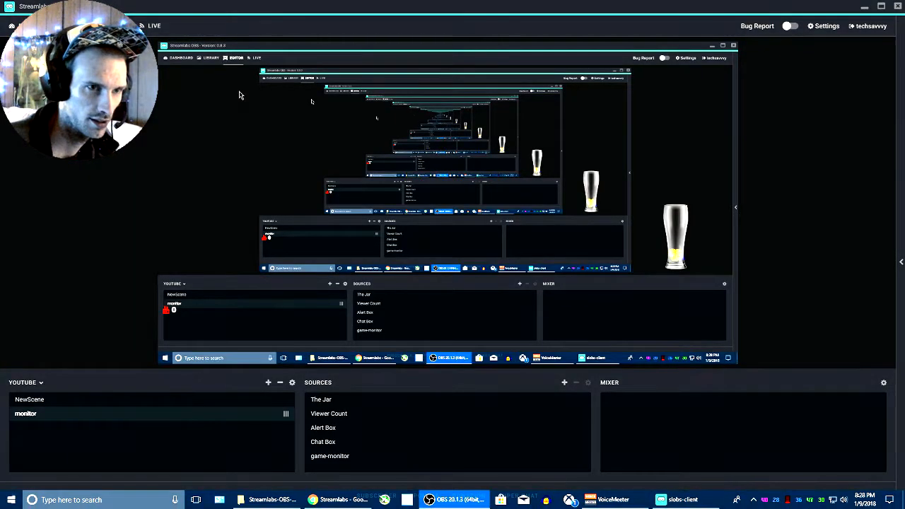
click(145, 26)
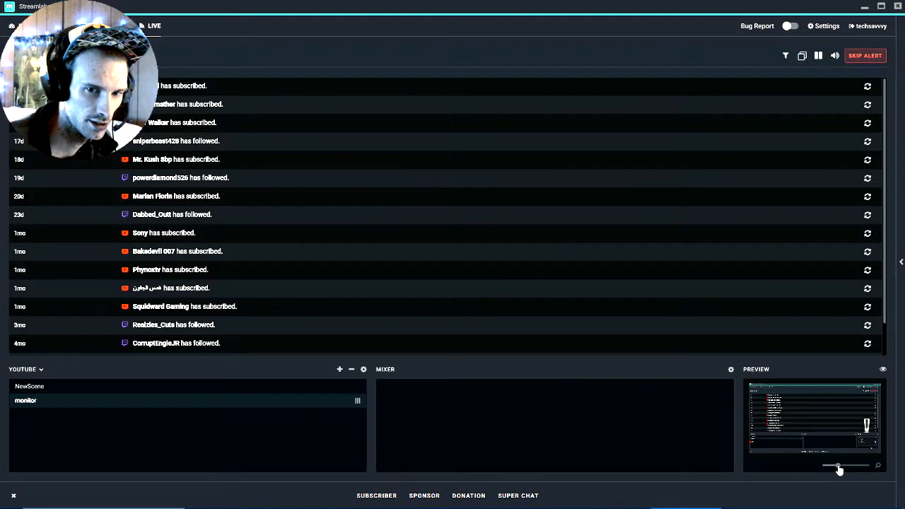
drag(839, 470, 871, 464)
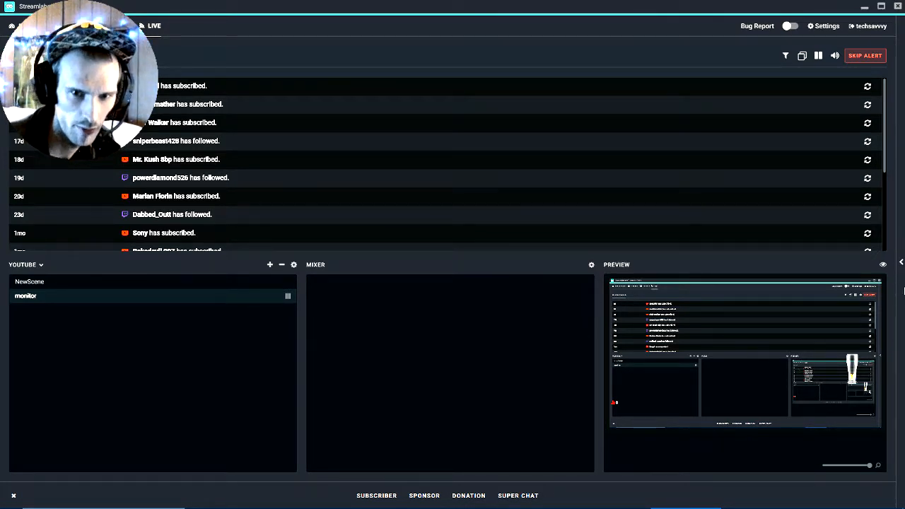
- Disable and re-enable the Live view's preview, and briefly switch to the desktop and back
click(882, 266)
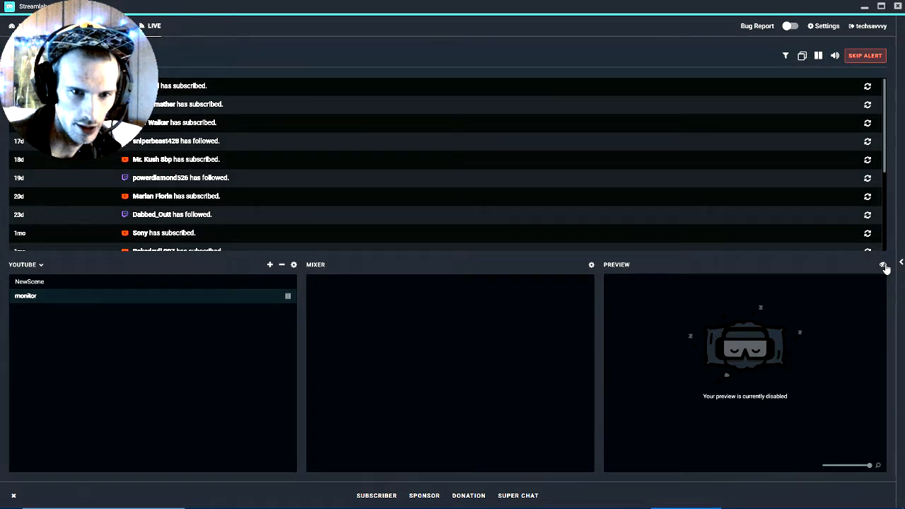
click(883, 265)
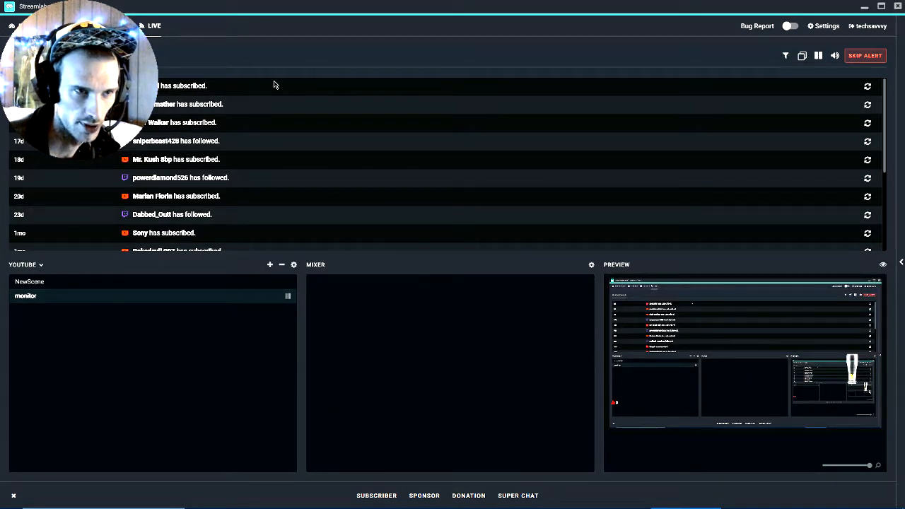
key(super+d)
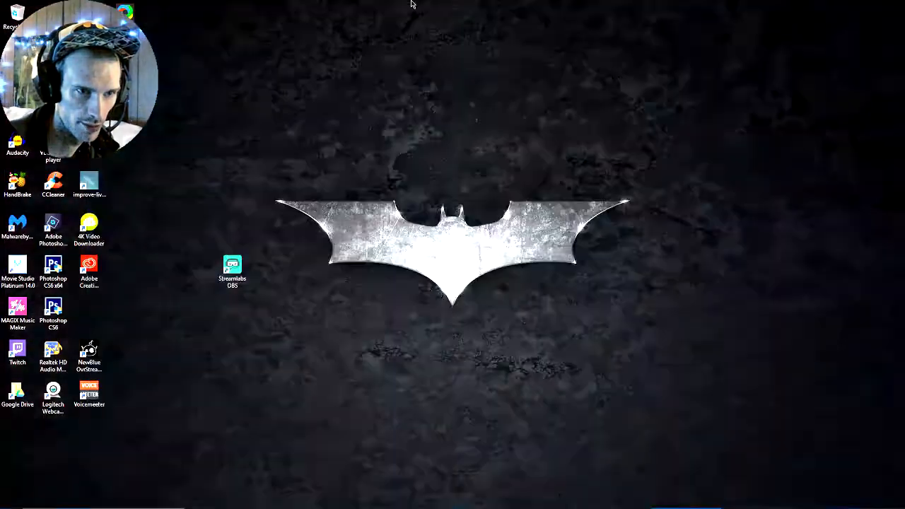
key(super+d)
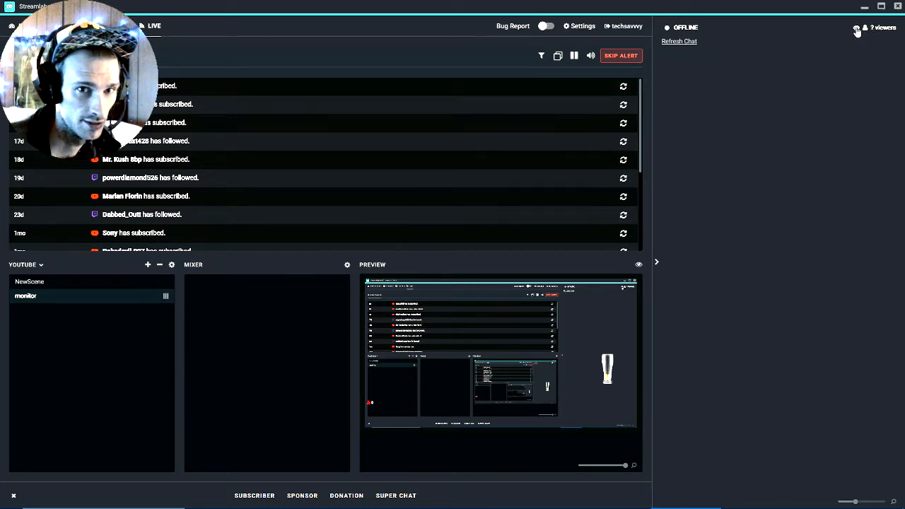
- Toggle the viewer count in the live dock and make the dock narrower
click(857, 30)
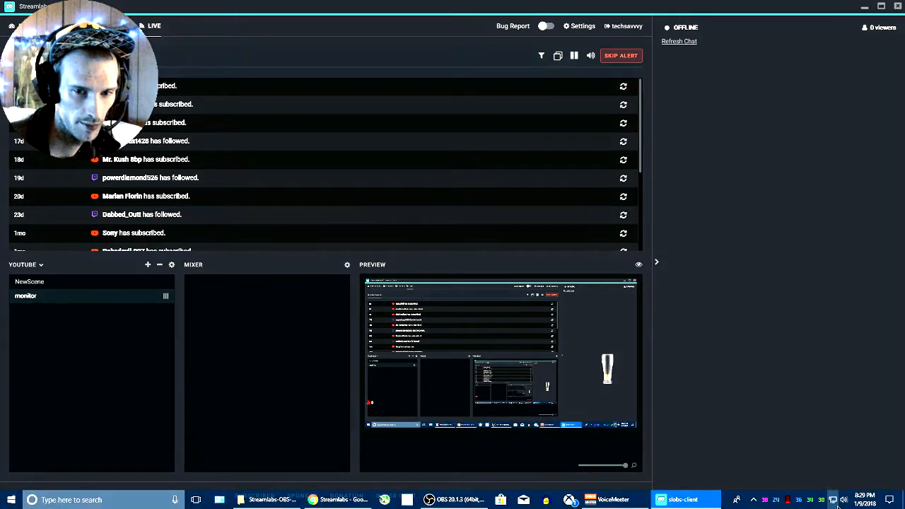
mouse_move(854, 501)
mouse_down()
mouse_move(878, 502)
mouse_move(842, 502)
mouse_move(903, 495)
mouse_move(841, 502)
mouse_up()
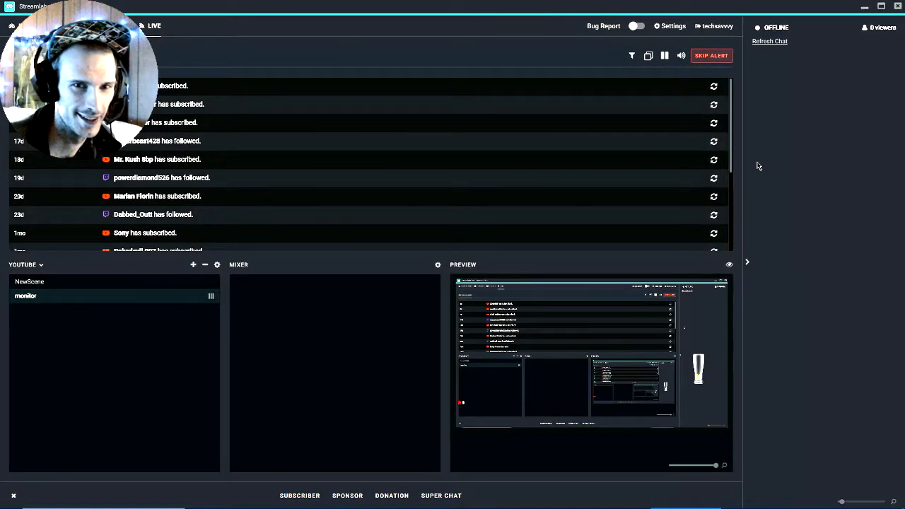
- Collapse the live dock and reduce the Live view's preview to a smaller size
click(747, 261)
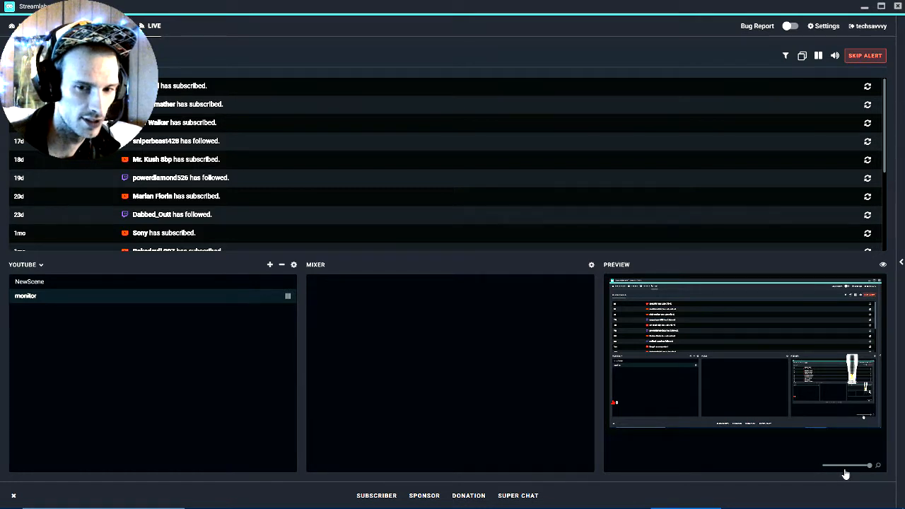
drag(853, 466, 837, 466)
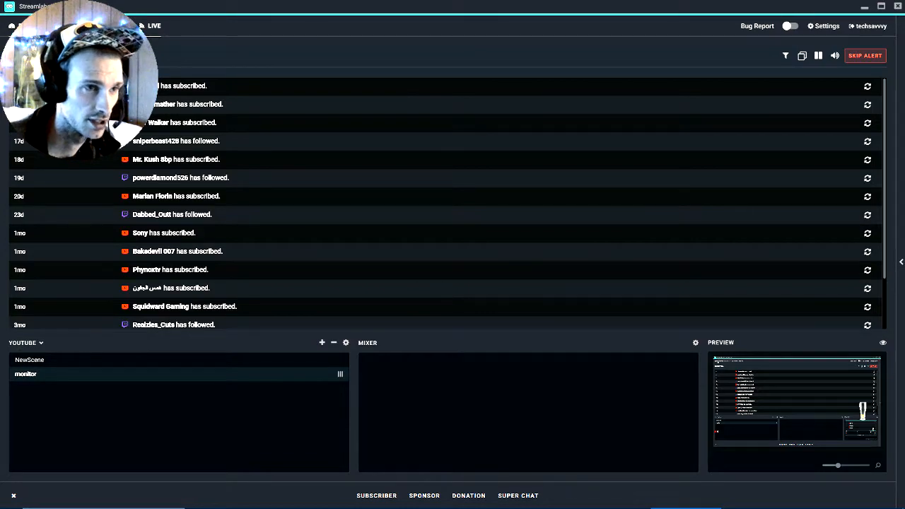
- Open the dashboard to look over its widget pages and close the widget test options
click(36, 26)
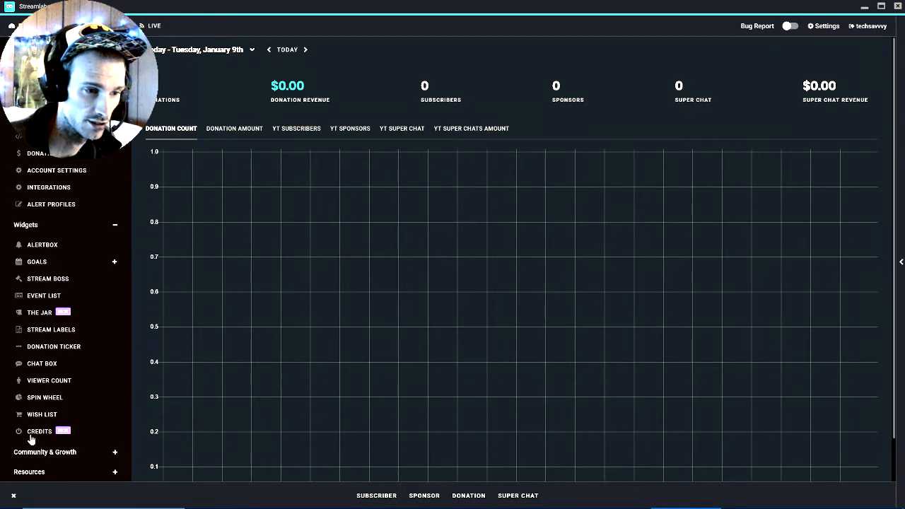
click(14, 498)
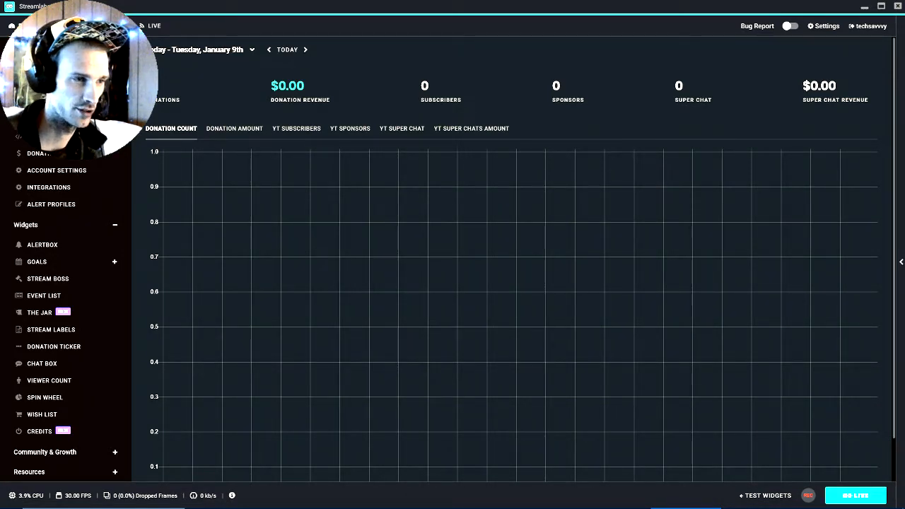
click(454, 508)
click(454, 508)
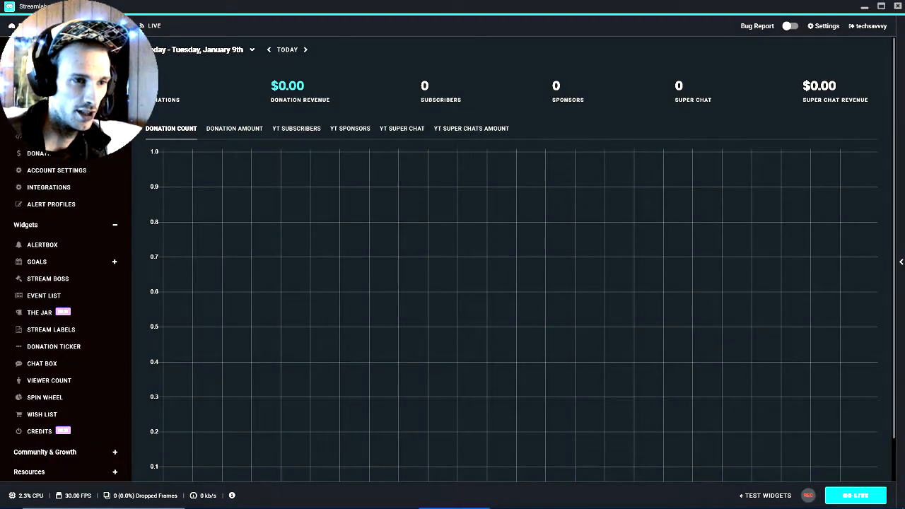